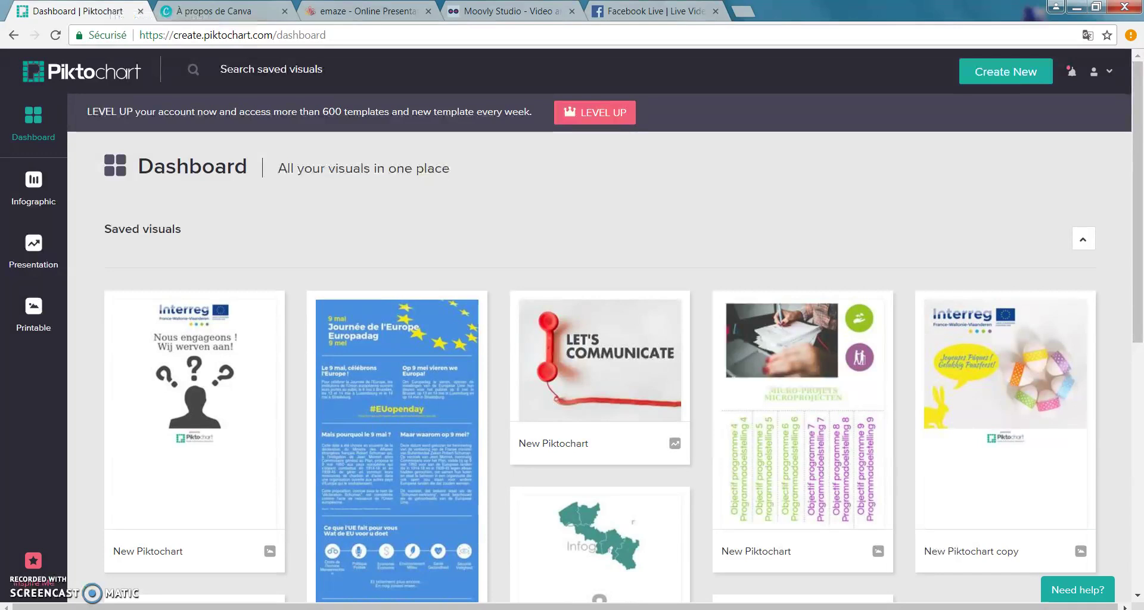
Switch to the Canva product page and look through its introduction, sample templates and design features
{"action": "left_click", "coordinate": [196, 11]}
{"action": "scroll", "coordinate": [320, 118], "scroll_direction": "up", "scroll_amount": 7}
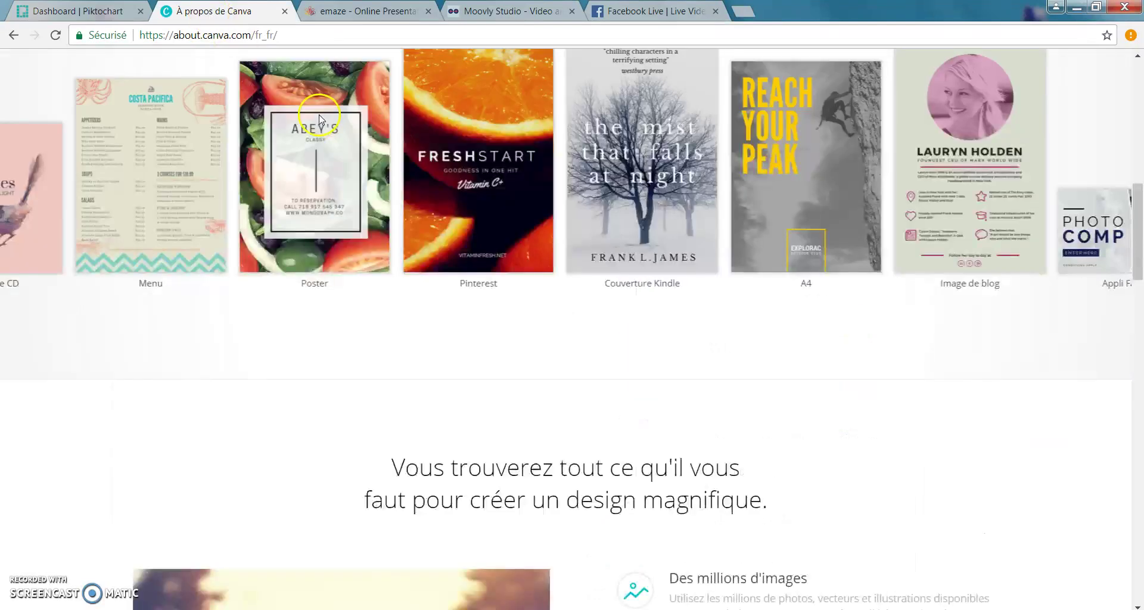
{"action": "scroll", "coordinate": [319, 118], "scroll_direction": "up", "scroll_amount": 10}
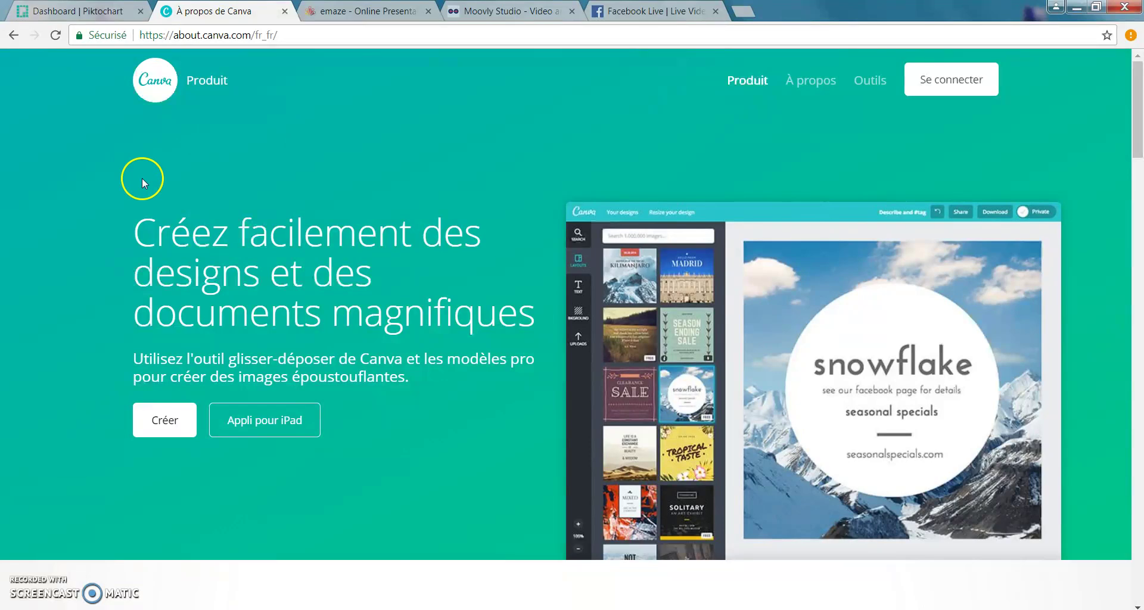
{"action": "scroll", "coordinate": [440, 296], "scroll_direction": "down", "scroll_amount": 9}
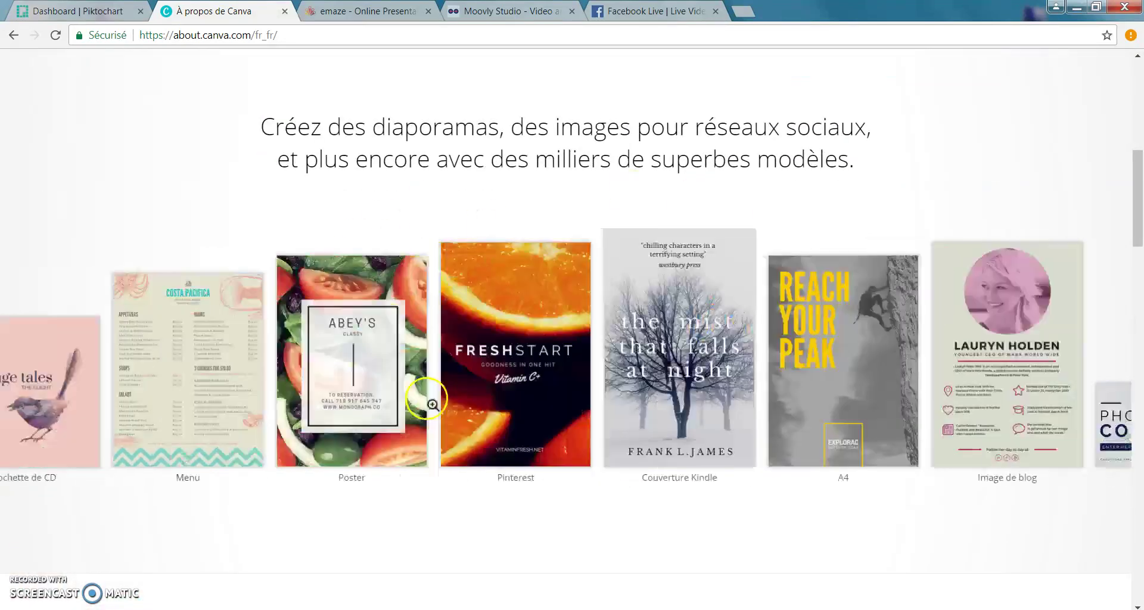
{"action": "scroll", "coordinate": [427, 388], "scroll_direction": "down", "scroll_amount": 8}
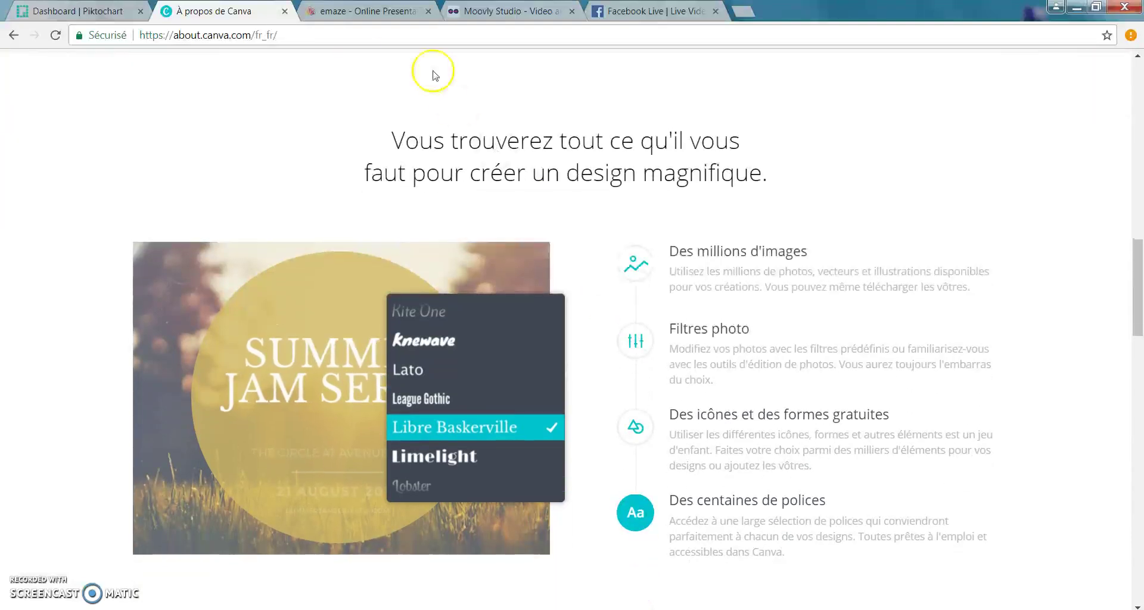
View the emaze home page and look through the Moovly Studio product page from its introduction to its editor features
{"action": "left_click", "coordinate": [365, 10]}
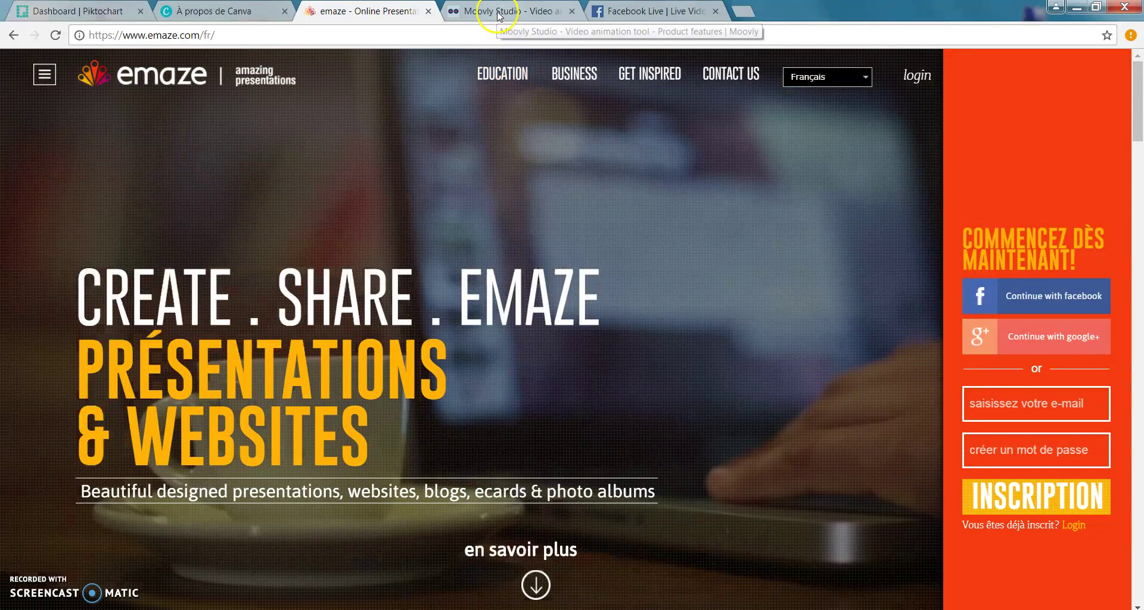
{"action": "left_click", "coordinate": [499, 12]}
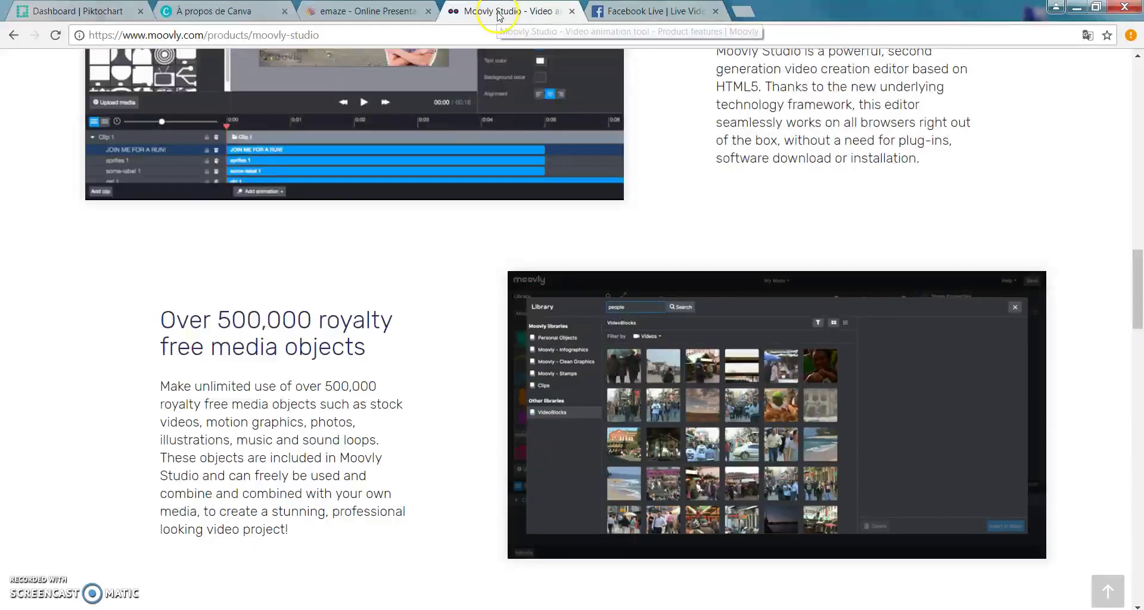
{"action": "scroll", "coordinate": [269, 274], "scroll_direction": "up", "scroll_amount": 15}
{"action": "scroll", "coordinate": [270, 274], "scroll_direction": "up", "scroll_amount": 4}
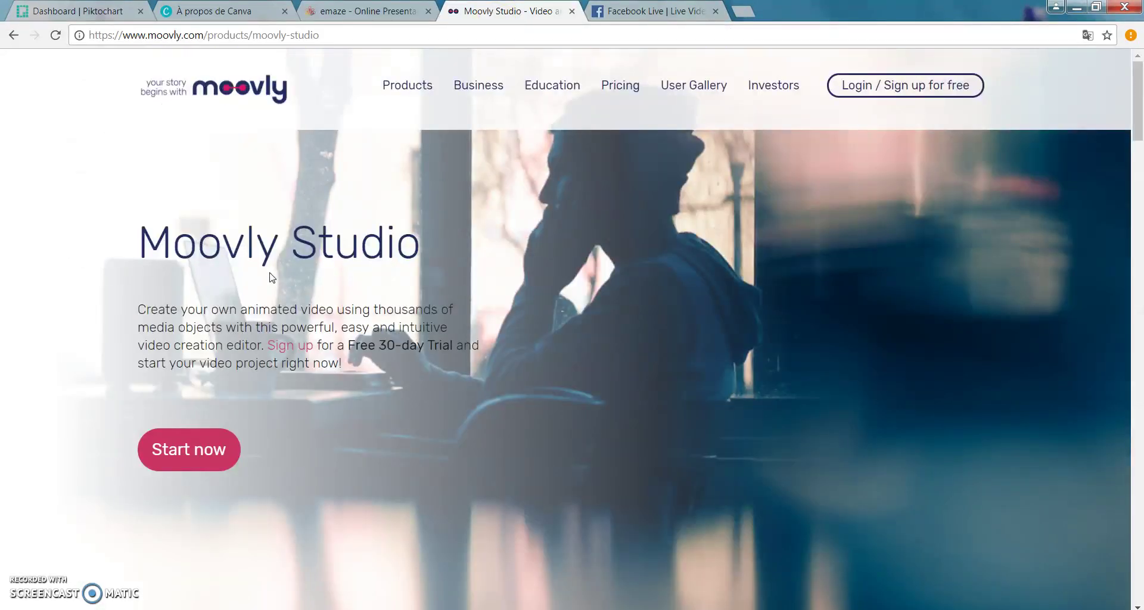
{"action": "scroll", "coordinate": [484, 278], "scroll_direction": "down", "scroll_amount": 10}
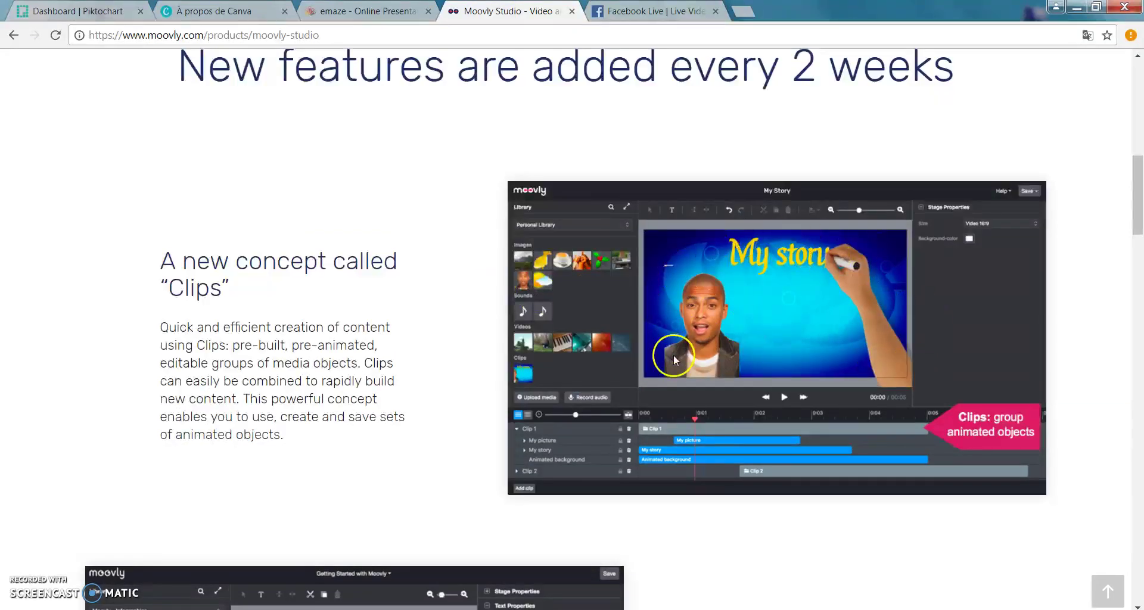
{"action": "scroll", "coordinate": [652, 372], "scroll_direction": "down", "scroll_amount": 8}
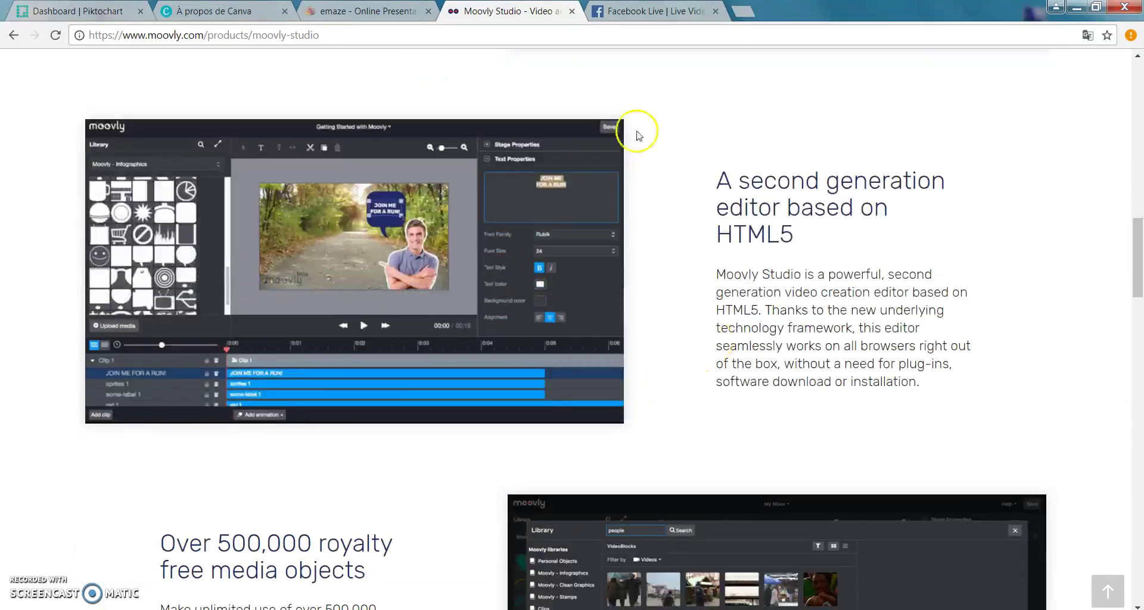
Open the Facebook Live page and examine its Explore Live and favorite Live videos sections, ending back at its header
{"action": "left_click", "coordinate": [636, 12]}
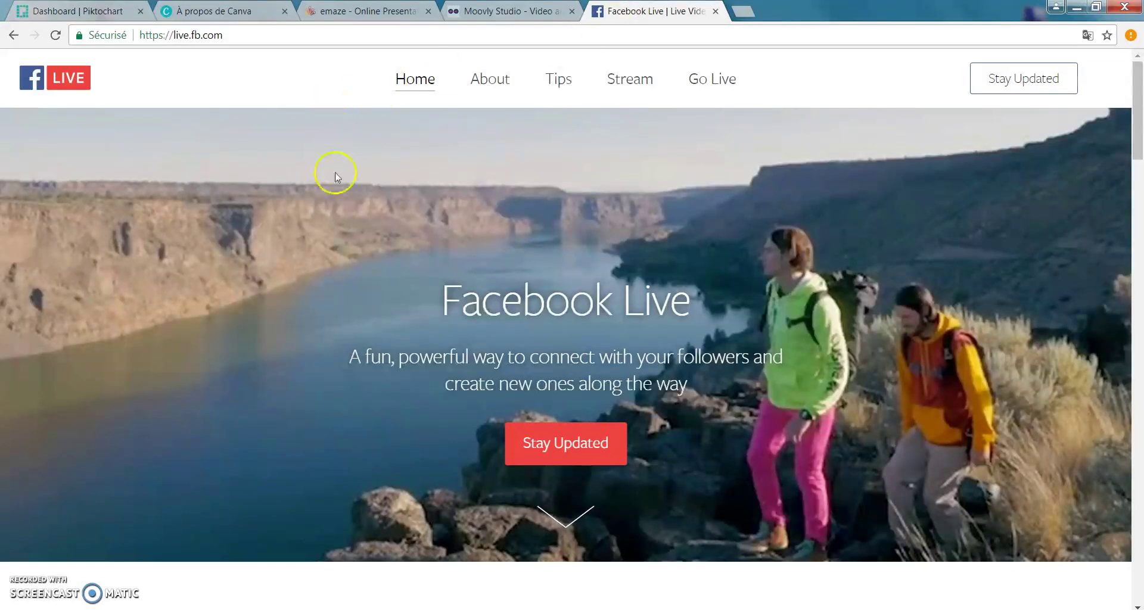
{"action": "scroll", "coordinate": [630, 345], "scroll_direction": "down", "scroll_amount": 3}
{"action": "scroll", "coordinate": [630, 345], "scroll_direction": "down", "scroll_amount": 12}
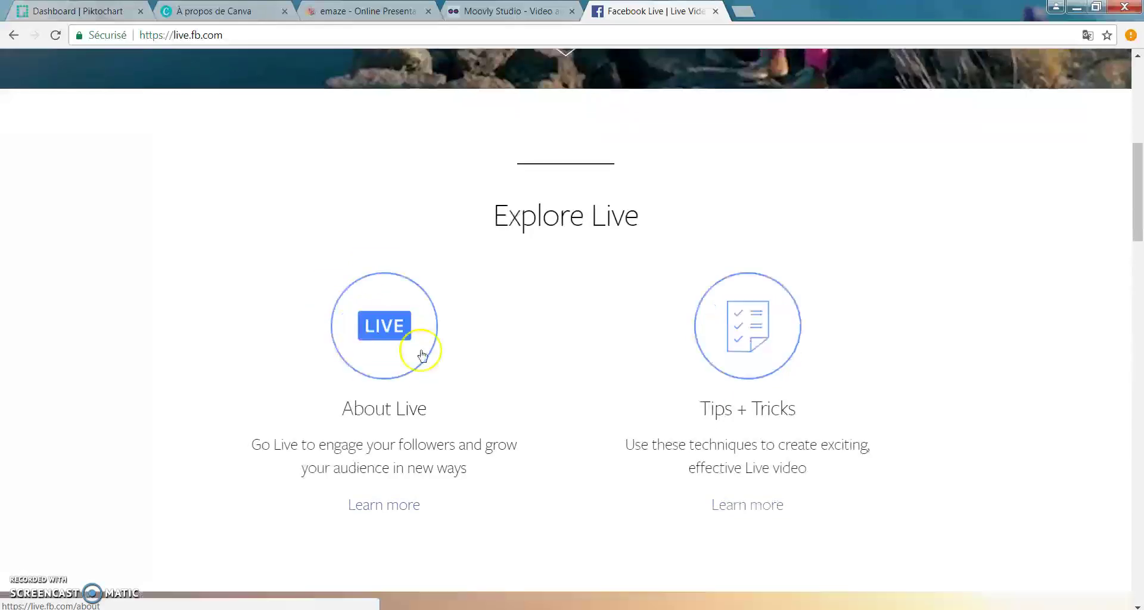
{"action": "scroll", "coordinate": [587, 272], "scroll_direction": "down", "scroll_amount": 5}
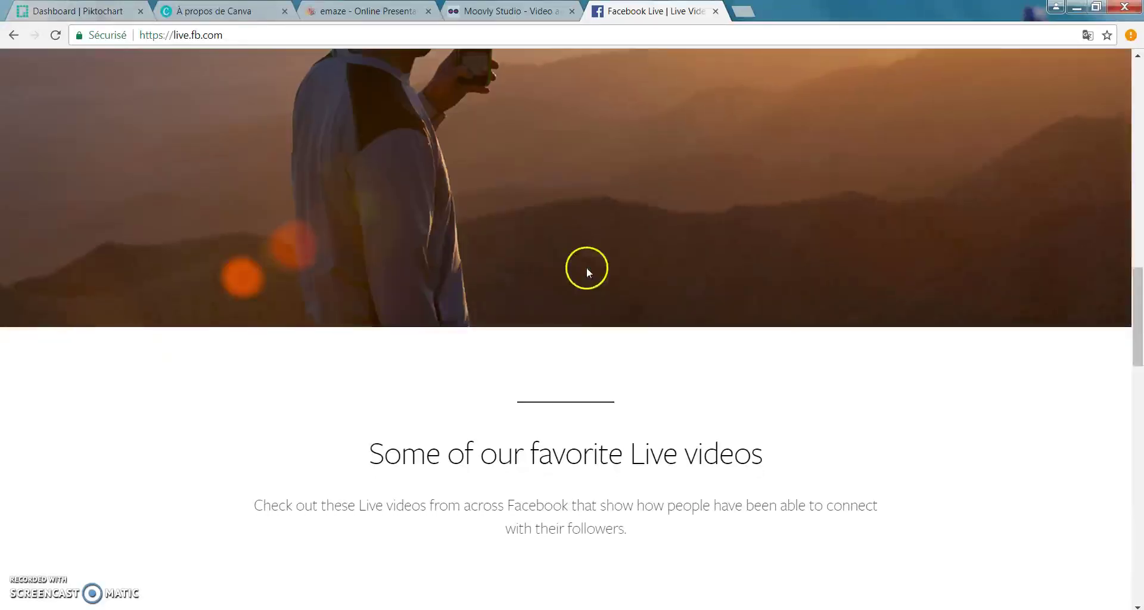
{"action": "scroll", "coordinate": [569, 245], "scroll_direction": "down", "scroll_amount": 4}
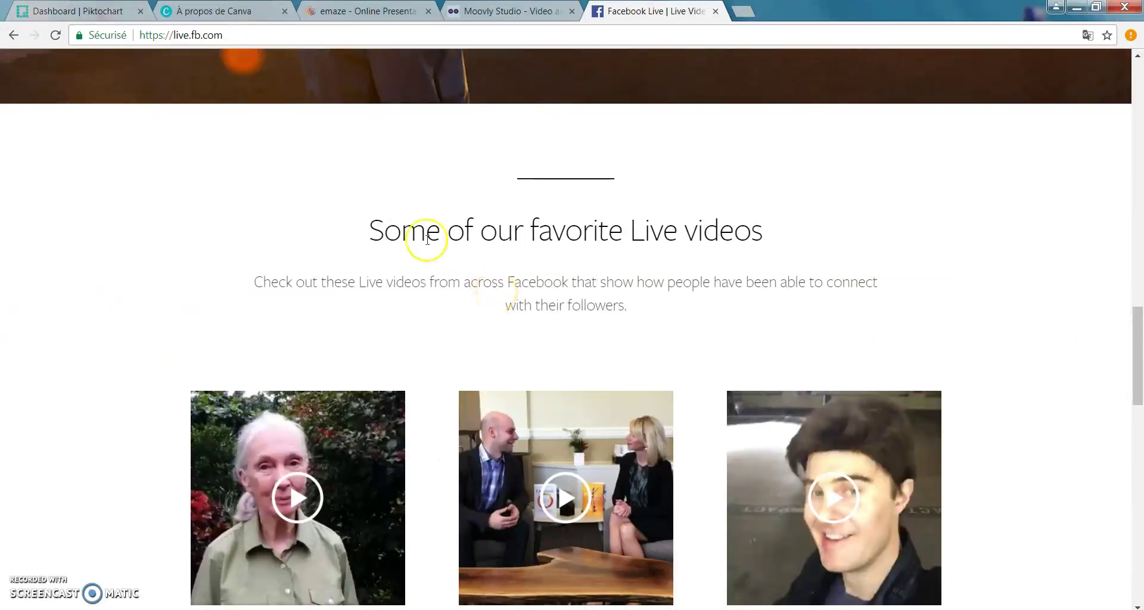
{"action": "scroll", "coordinate": [123, 332], "scroll_direction": "down", "scroll_amount": 7}
{"action": "scroll", "coordinate": [125, 336], "scroll_direction": "up", "scroll_amount": 7}
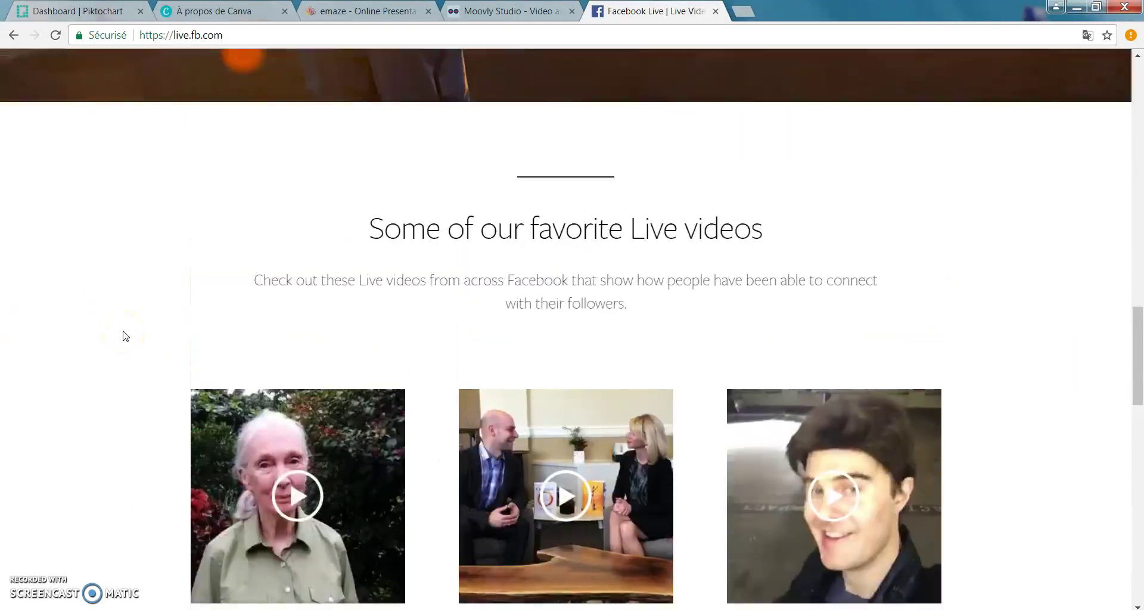
{"action": "scroll", "coordinate": [125, 335], "scroll_direction": "up", "scroll_amount": 14}
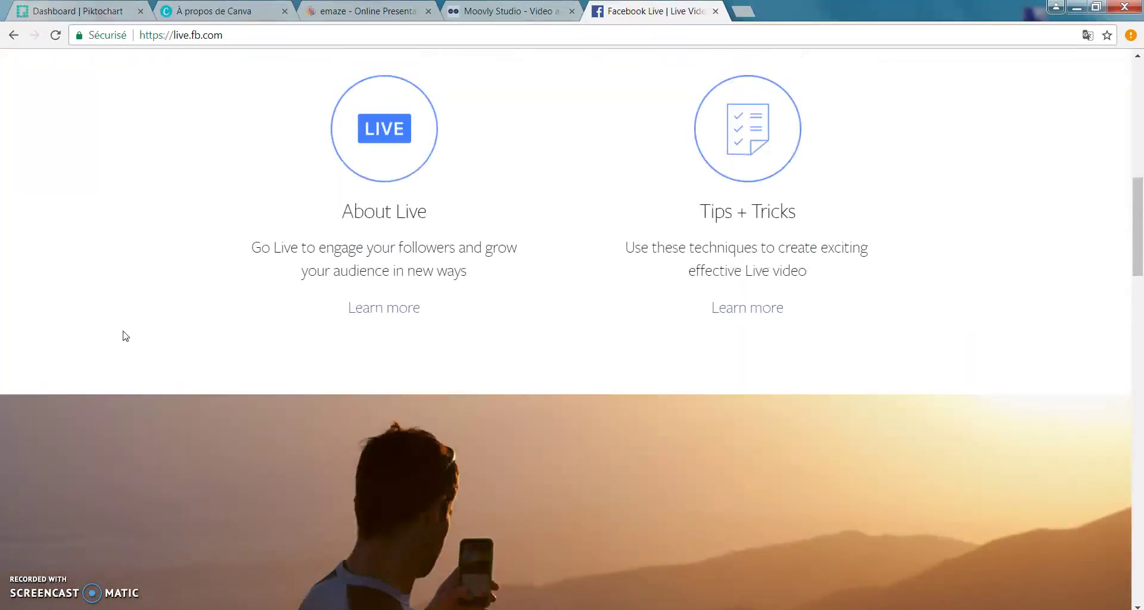
{"action": "scroll", "coordinate": [125, 336], "scroll_direction": "up", "scroll_amount": 11}
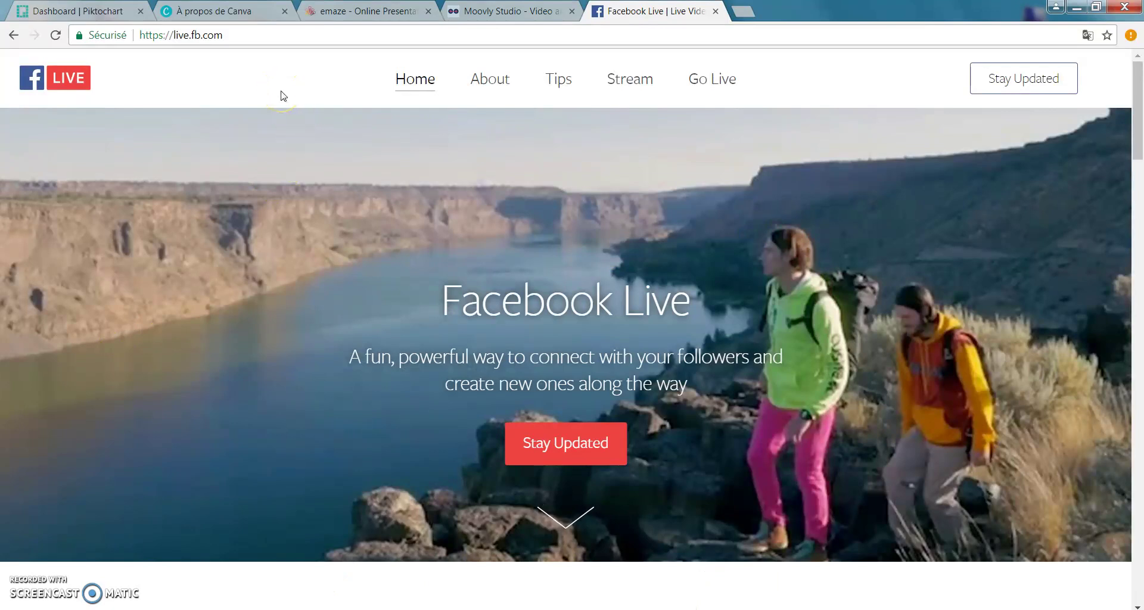
Go back through the open emaze and Canva pages to the Piktochart dashboard
{"action": "left_click", "coordinate": [490, 12]}
{"action": "left_click", "coordinate": [344, 16]}
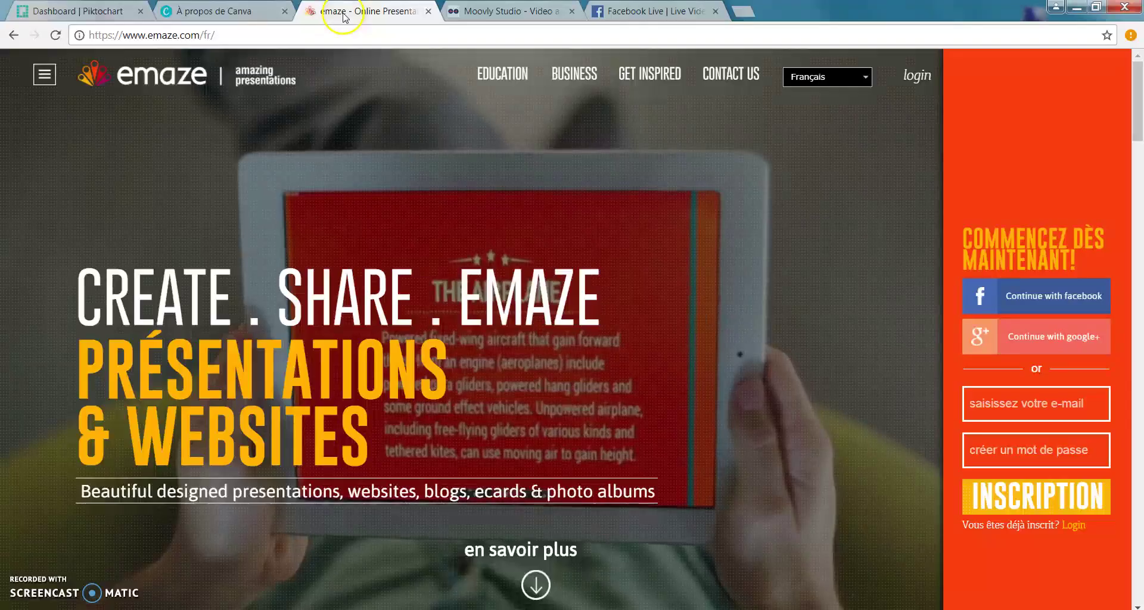
{"action": "left_click", "coordinate": [229, 12]}
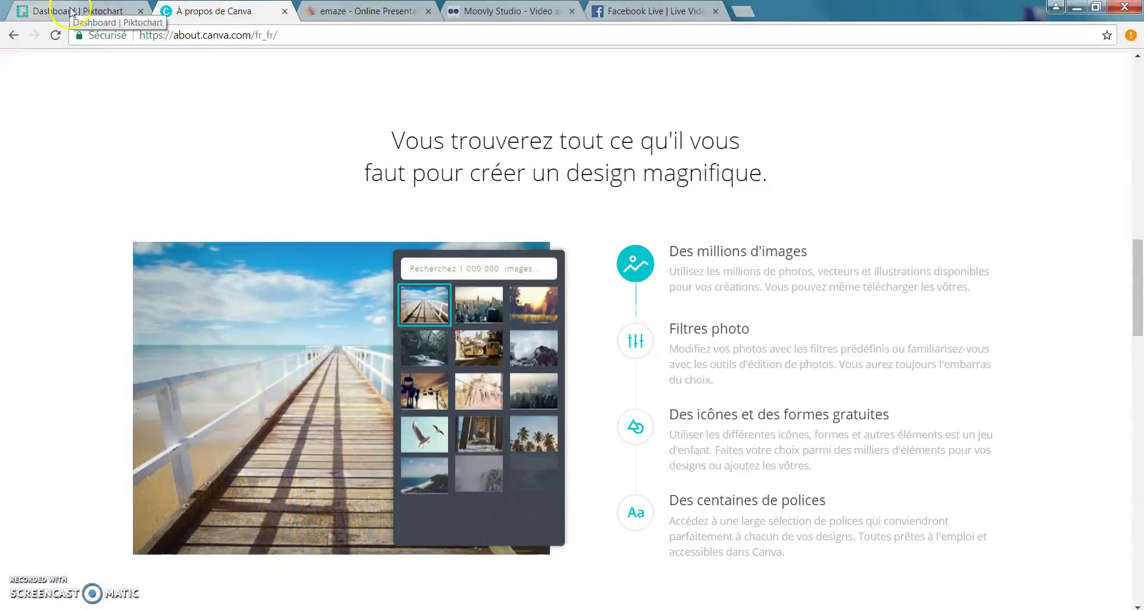
{"action": "left_click", "coordinate": [71, 12]}
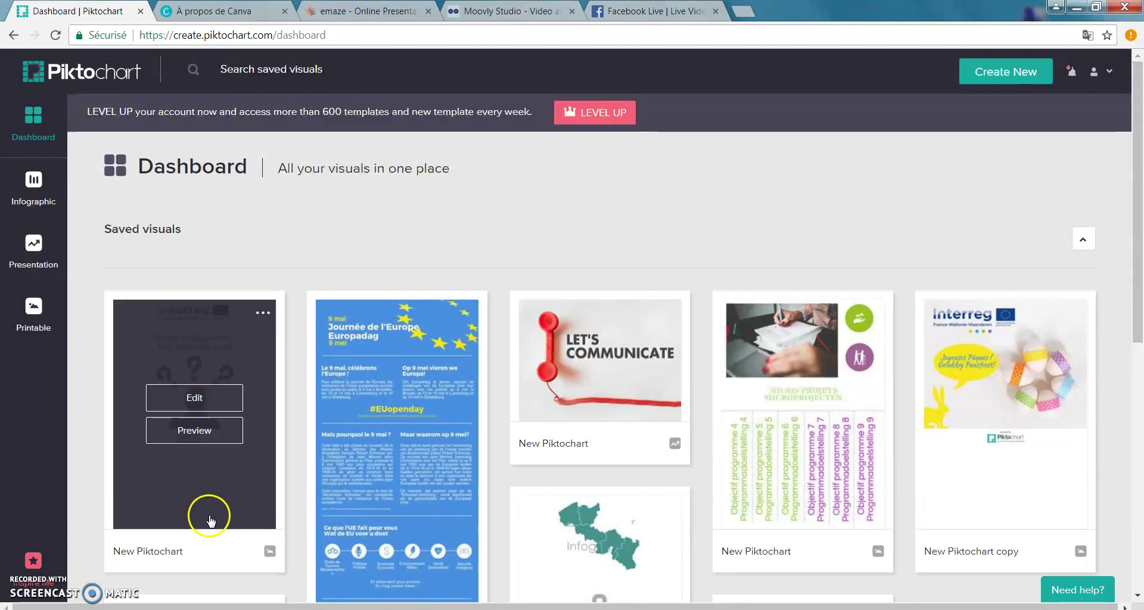
Open the saved blue Journée de l'Europe / Europadag infographic for editing and examine its layout down to the end
{"action": "mouse_move", "coordinate": [408, 383]}
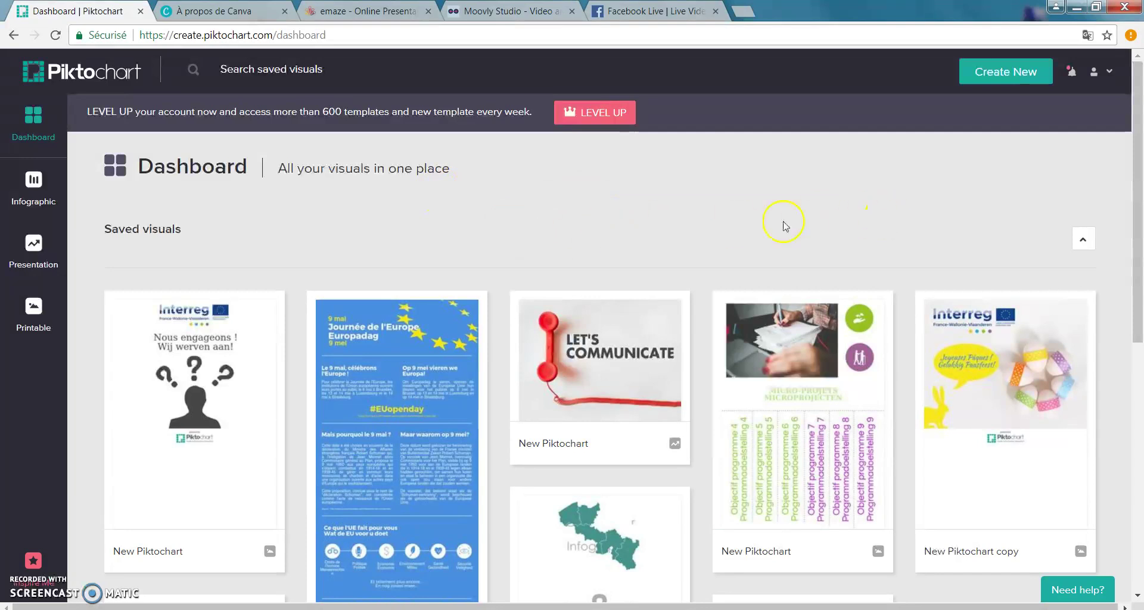
{"action": "scroll", "coordinate": [421, 296], "scroll_direction": "down", "scroll_amount": 2}
{"action": "mouse_move", "coordinate": [350, 299]}
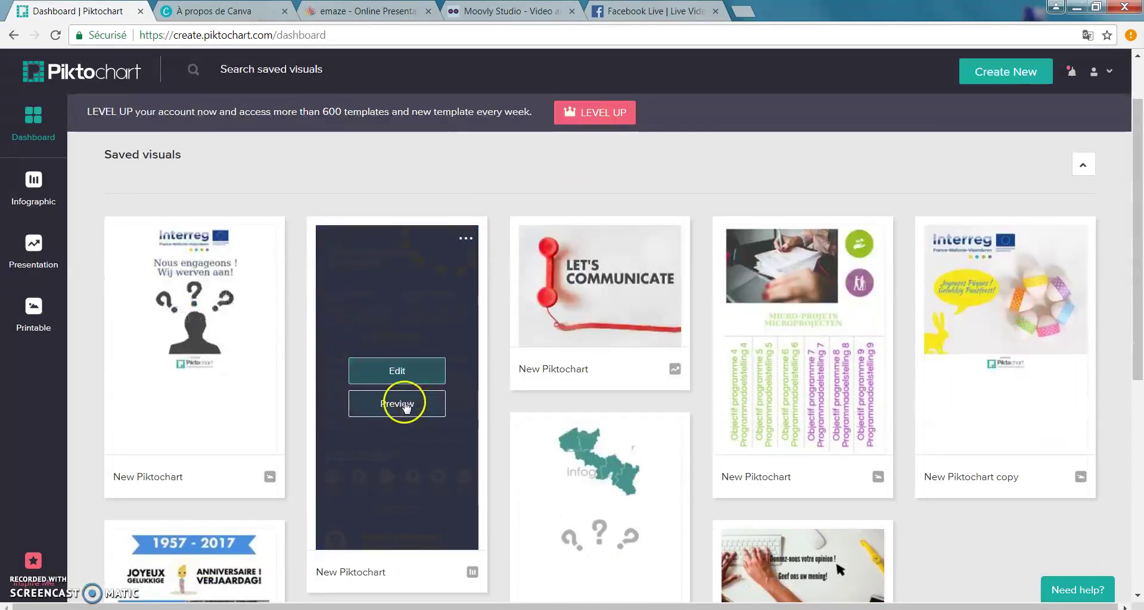
{"action": "left_click", "coordinate": [402, 372]}
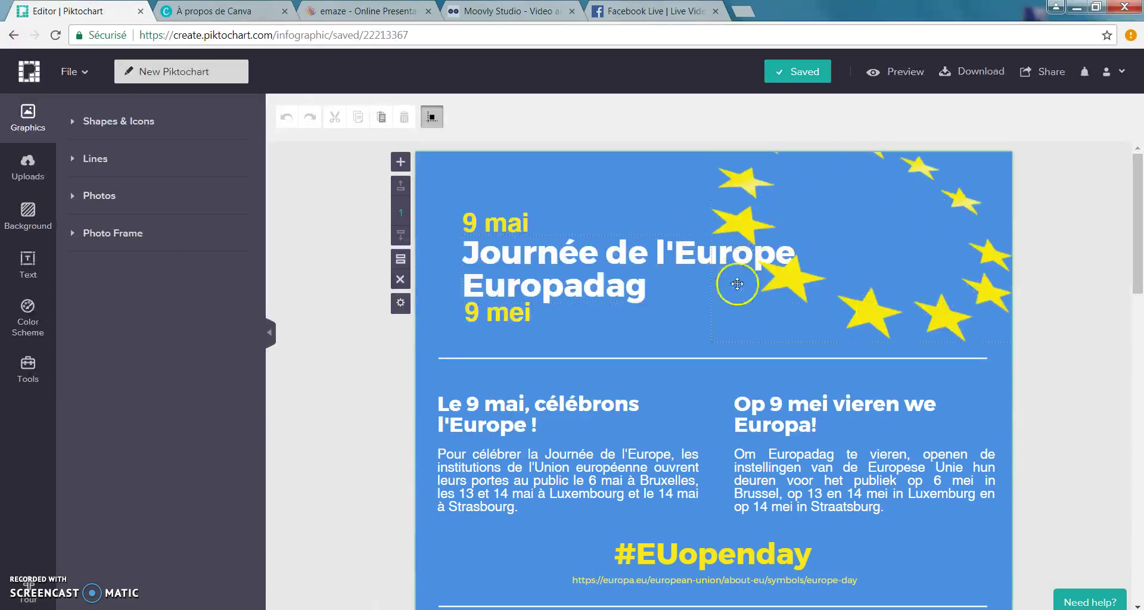
{"action": "scroll", "coordinate": [698, 351], "scroll_direction": "down", "scroll_amount": 6}
{"action": "scroll", "coordinate": [705, 359], "scroll_direction": "down", "scroll_amount": 15}
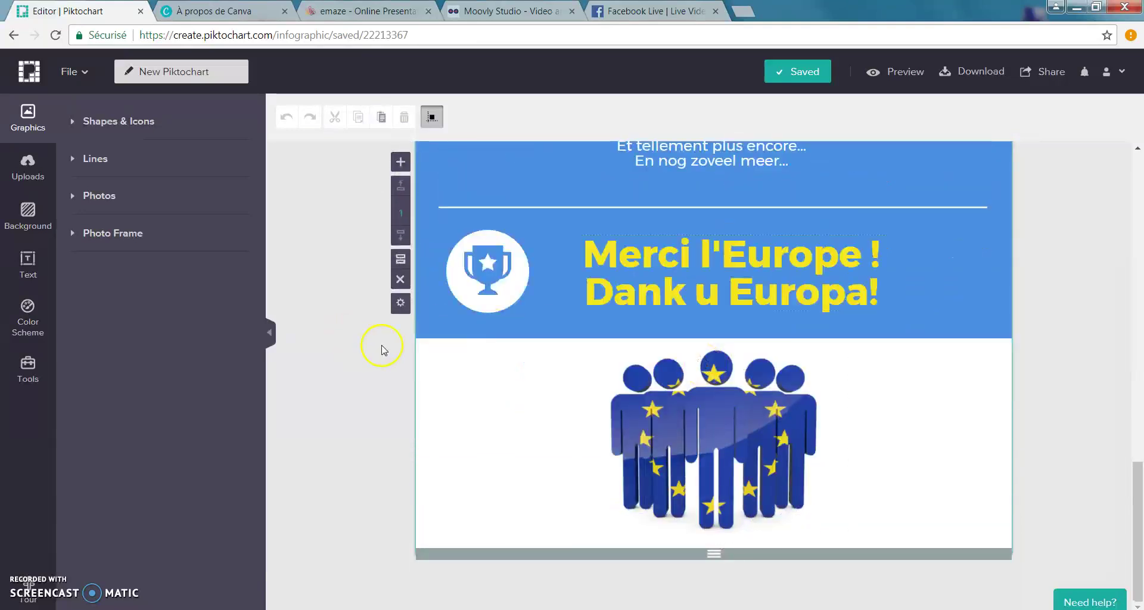
{"action": "scroll", "coordinate": [636, 322], "scroll_direction": "up", "scroll_amount": 5}
{"action": "scroll", "coordinate": [409, 225], "scroll_direction": "up", "scroll_amount": 4}
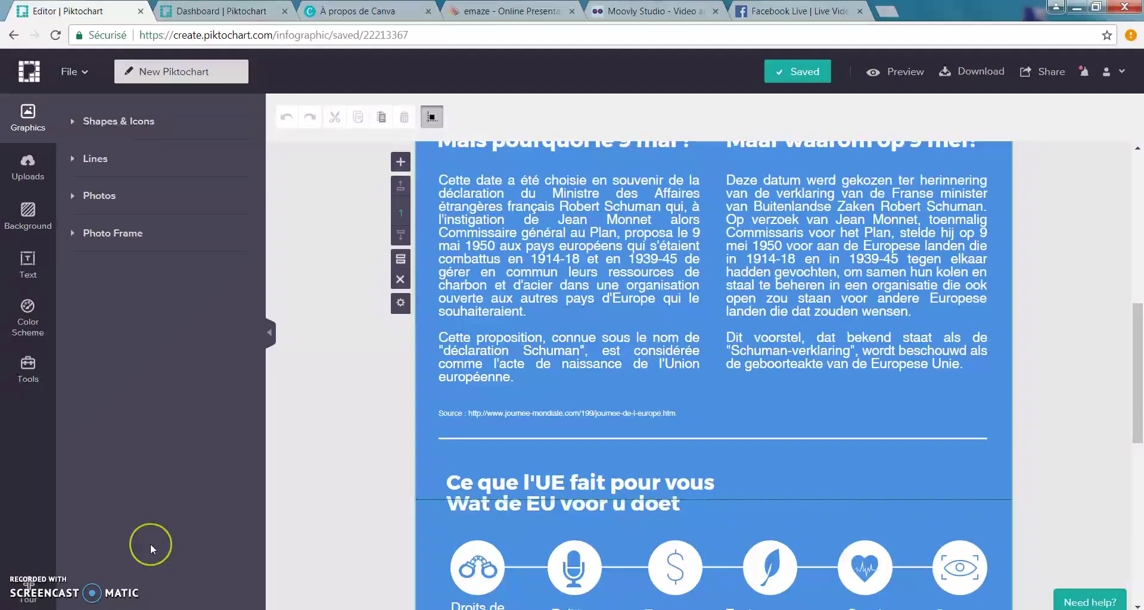
Return to the Piktochart dashboard and go through the Infographic and Presentation categories to the Printable templates
{"action": "left_click", "coordinate": [28, 78]}
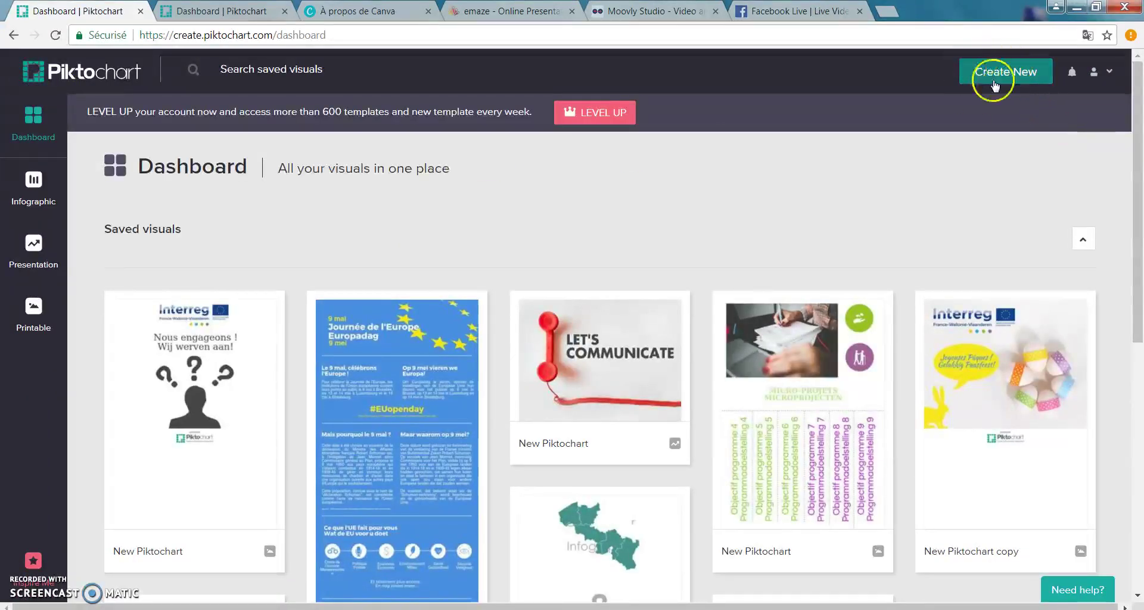
{"action": "left_click", "coordinate": [35, 186]}
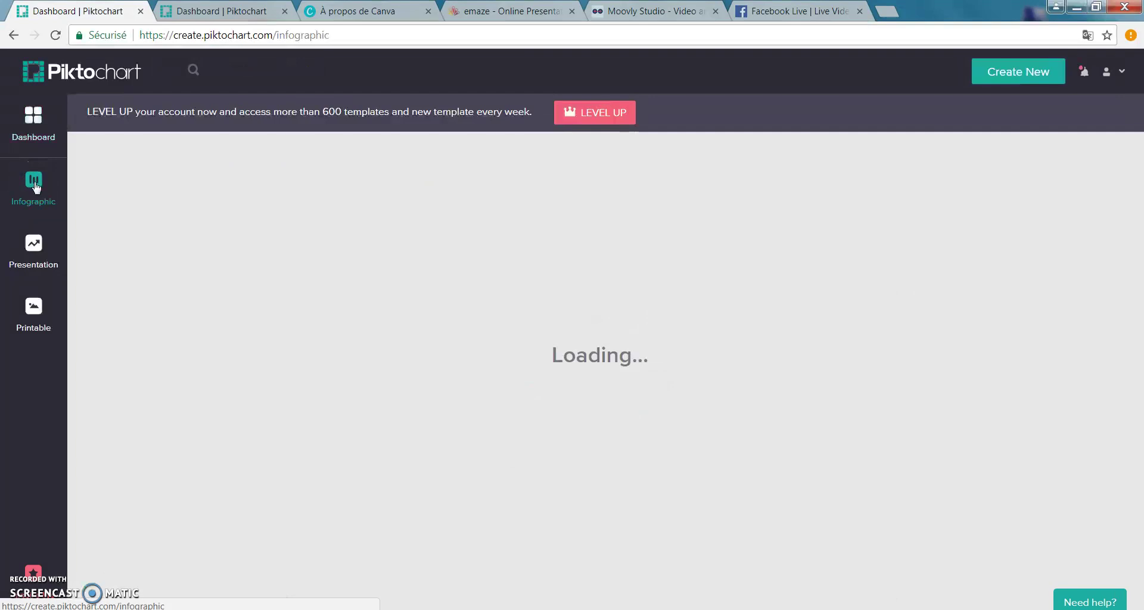
{"action": "left_click", "coordinate": [32, 247]}
{"action": "left_click", "coordinate": [35, 308]}
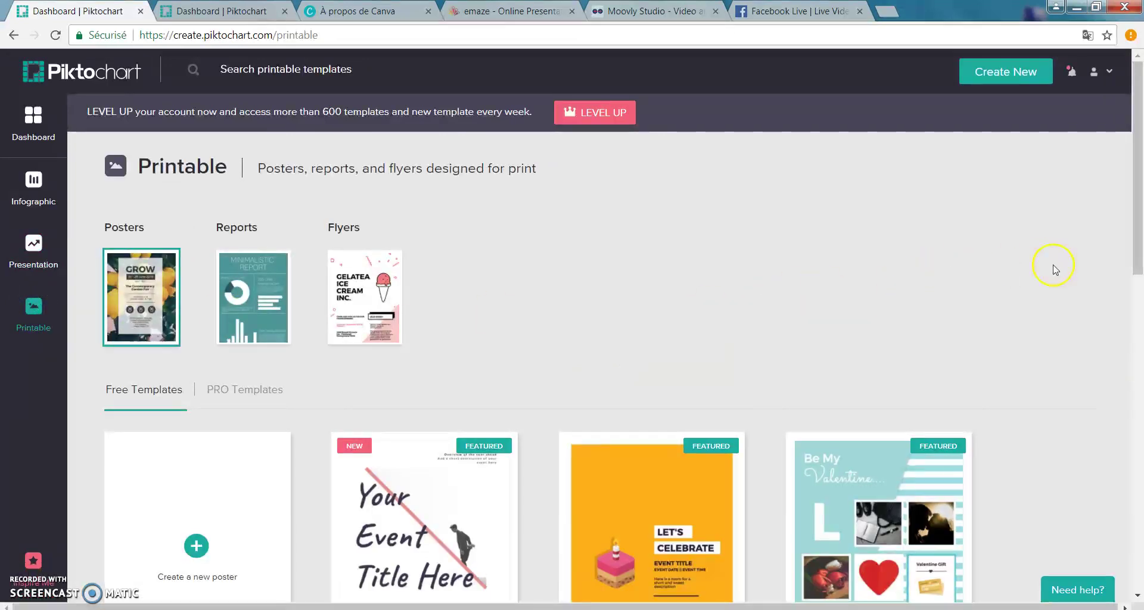
Start a new poster from the free Presenta board poster template
{"action": "scroll", "coordinate": [1044, 280], "scroll_direction": "down", "scroll_amount": 5}
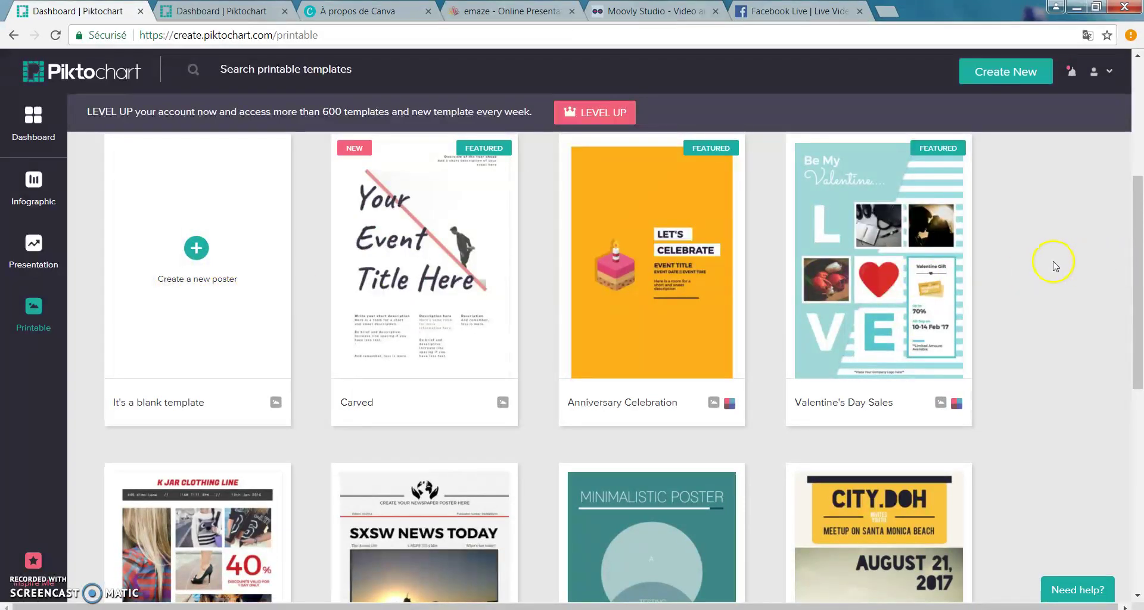
{"action": "scroll", "coordinate": [1052, 263], "scroll_direction": "down", "scroll_amount": 4}
{"action": "mouse_move", "coordinate": [886, 315]}
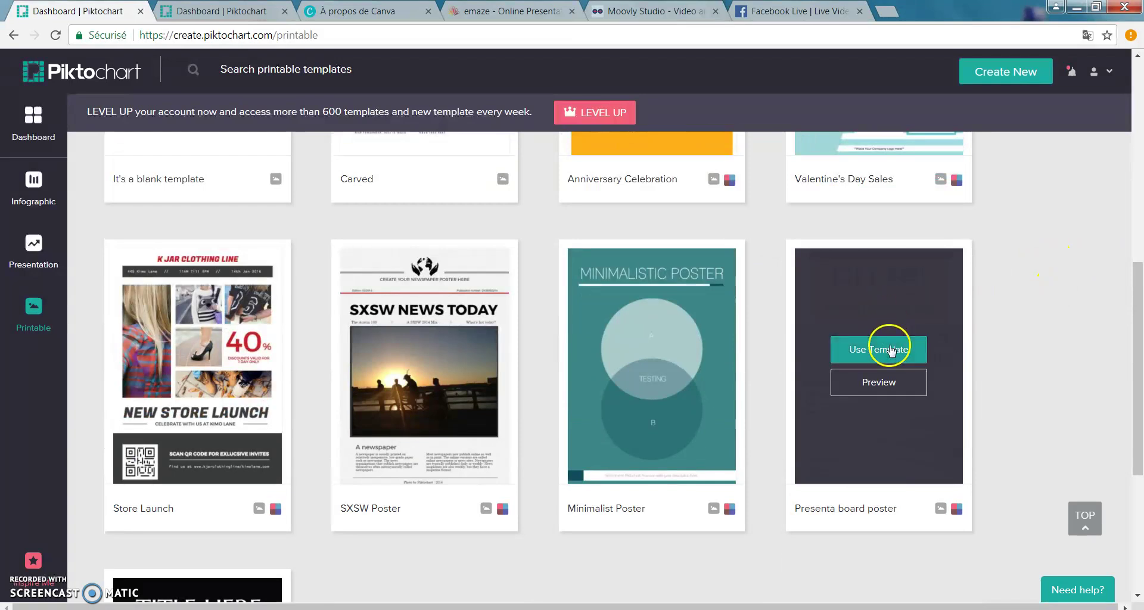
{"action": "left_click", "coordinate": [888, 346]}
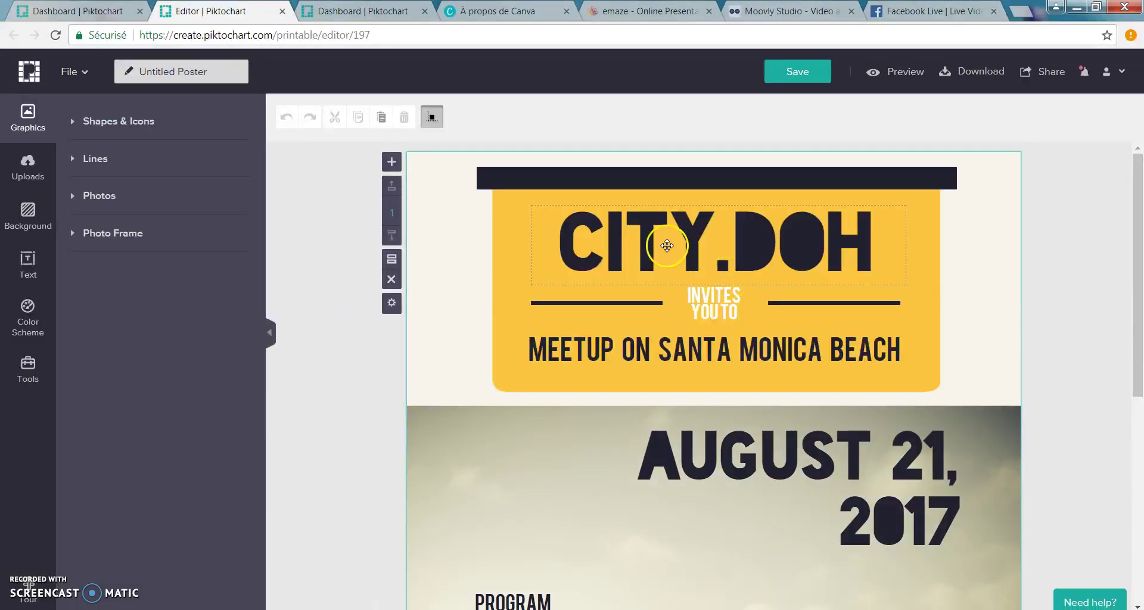
Select the poster's title, date and several elements below the date one by one to inspect them as editable objects
{"action": "left_click", "coordinate": [648, 237]}
{"action": "left_click", "coordinate": [647, 471]}
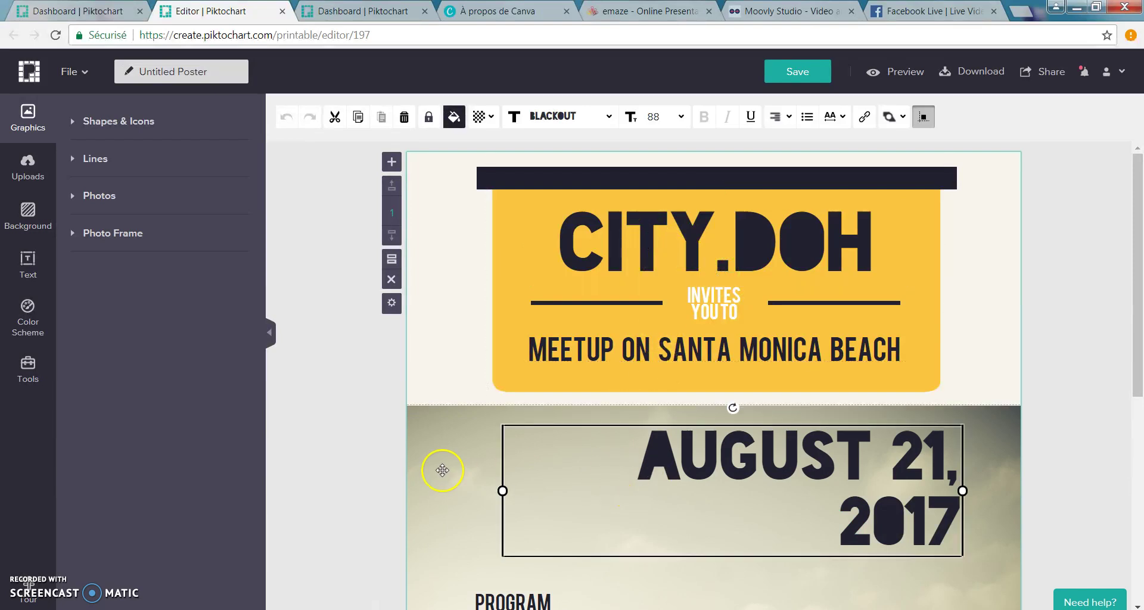
{"action": "scroll", "coordinate": [441, 471], "scroll_direction": "down", "scroll_amount": 4}
{"action": "left_click", "coordinate": [534, 413]}
{"action": "left_click", "coordinate": [488, 415]}
{"action": "left_click", "coordinate": [491, 446]}
{"action": "left_click", "coordinate": [539, 446]}
Replace the poster's CITY.DOH title with the text PROJET INTERREG
{"action": "scroll", "coordinate": [549, 446], "scroll_direction": "up", "scroll_amount": 4}
{"action": "left_click", "coordinate": [656, 242]}
{"action": "double_click", "coordinate": [656, 241]}
{"action": "left_click", "coordinate": [655, 241]}
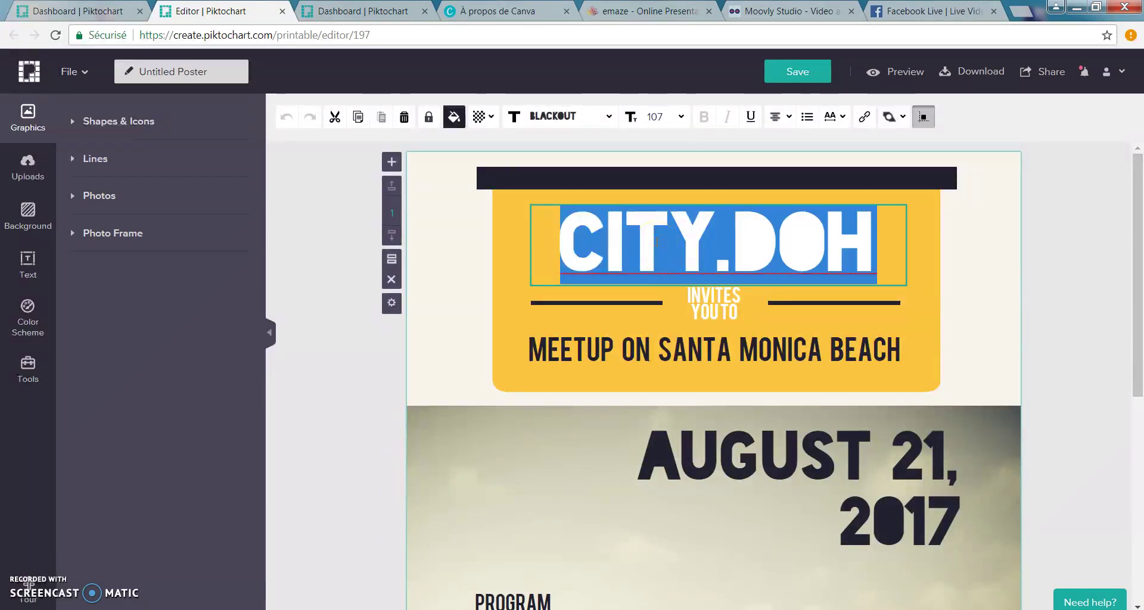
{"action": "type", "text": "PROJET NT"}
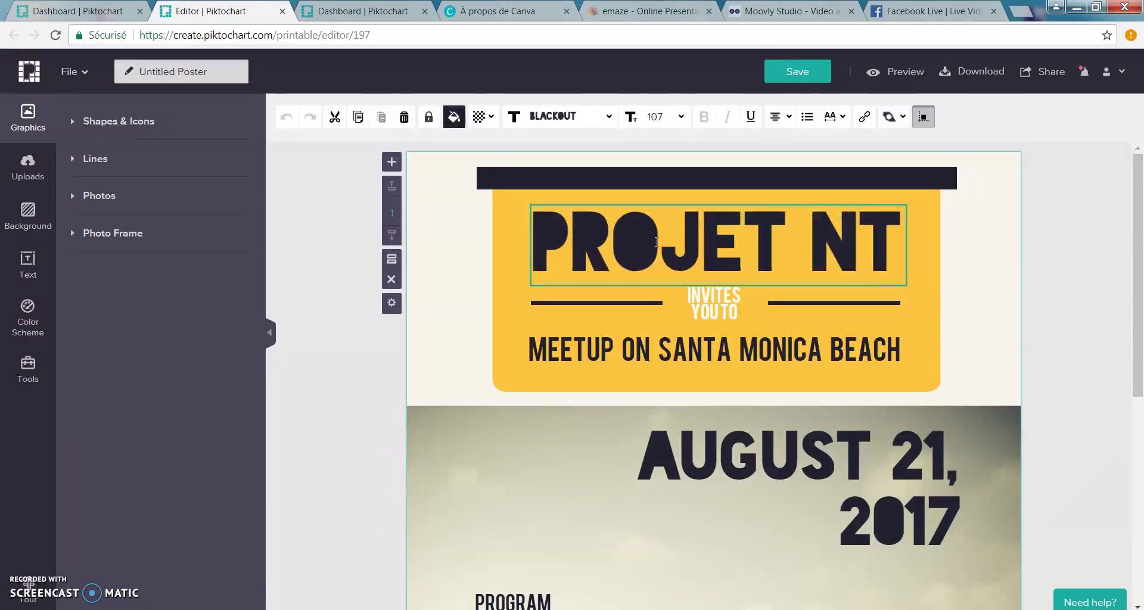
{"action": "key", "text": "BackSpace"}
{"action": "key", "text": "BackSpace"}
{"action": "type", "text": "INTERREG"}
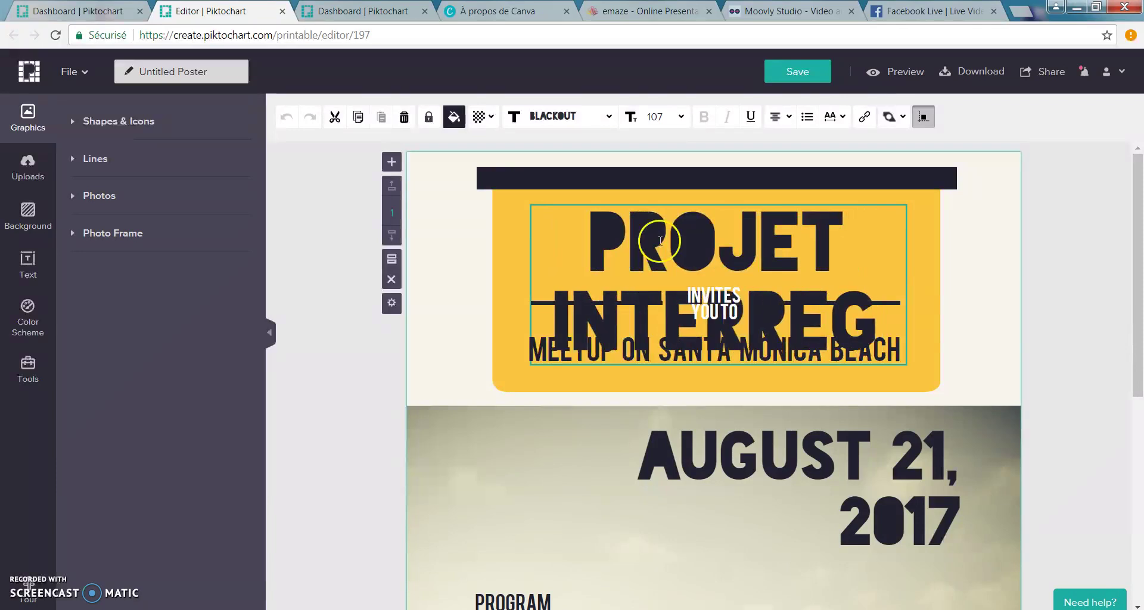
Set the font size of the whole PROJET INTERREG title to 60
{"action": "key", "text": "ctrl+a"}
{"action": "left_click", "coordinate": [655, 116]}
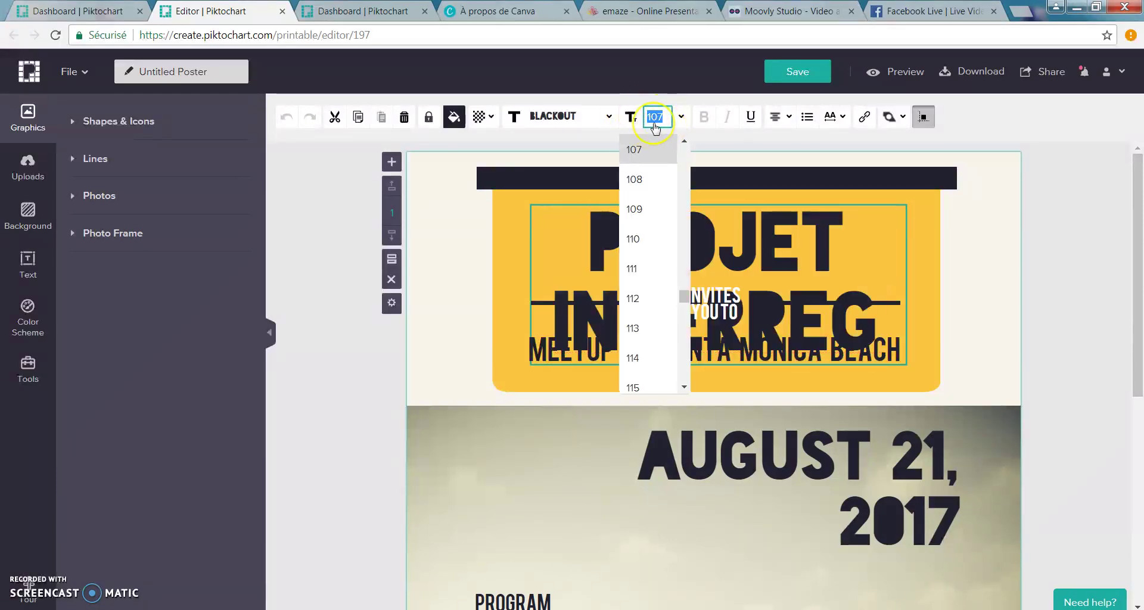
{"action": "type", "text": "60"}
{"action": "key", "text": "Return"}
Replace the small INVITES YOU TO text under the title with VOUS INVITE
{"action": "double_click", "coordinate": [718, 293]}
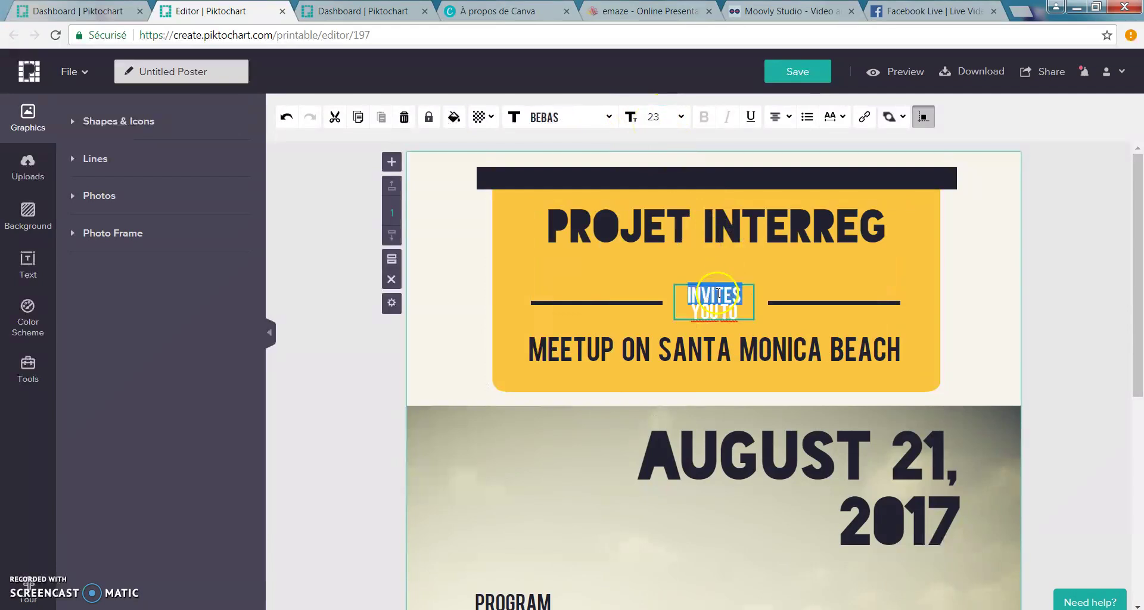
{"action": "key", "text": "ctrl+a"}
{"action": "type", "text": "VOU"}
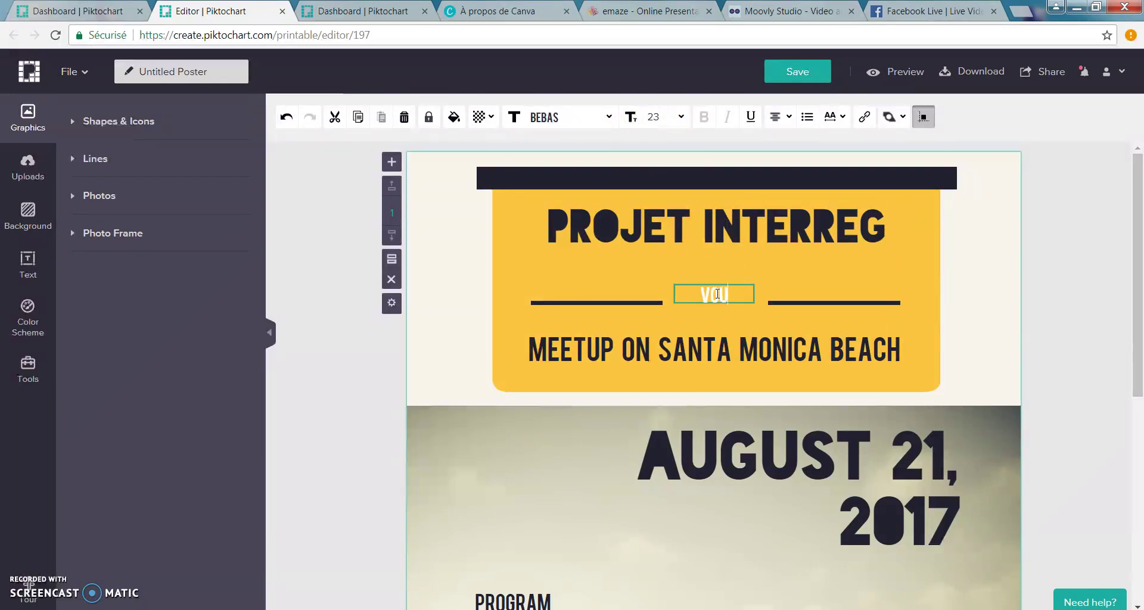
{"action": "type", "text": "S INVITE"}
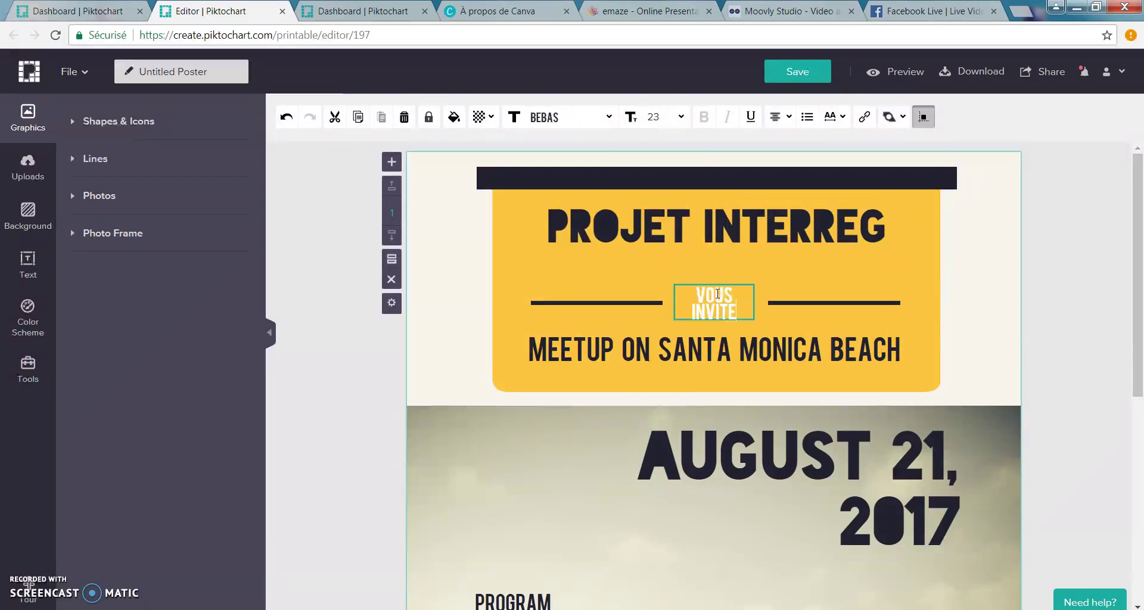
Replace the MEETUP ON SANTA MONICA BEACH subtitle with A SON EVENEMENT DE LANCEMENT
{"action": "double_click", "coordinate": [719, 352]}
{"action": "key", "text": "ctrl+a"}
{"action": "type", "text": "A SON EVENEMENT"}
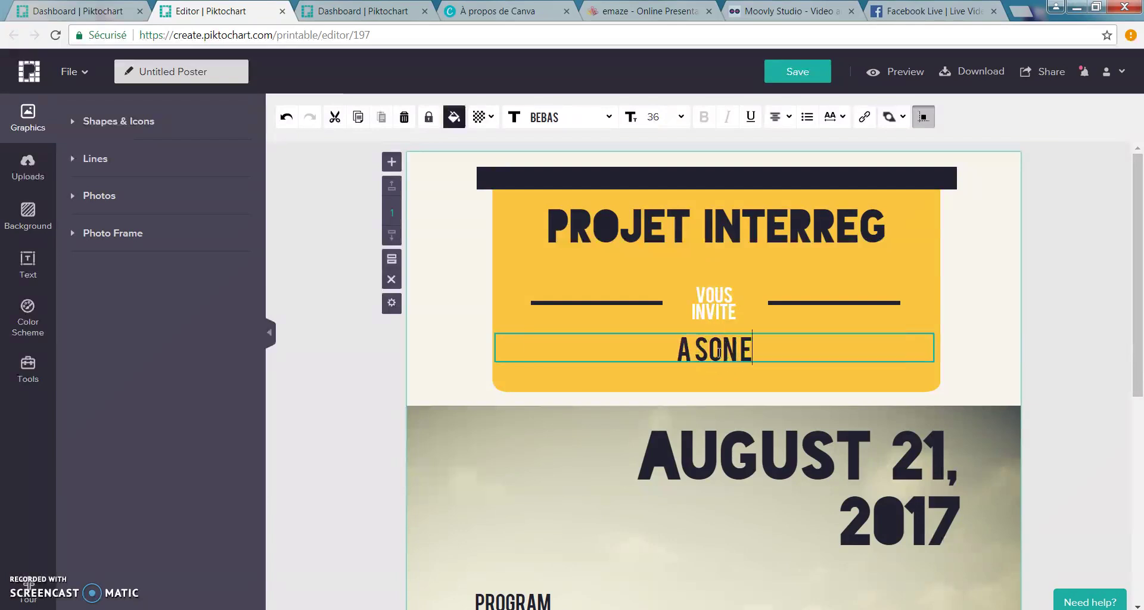
{"action": "type", "text": " DE LANCEMENT"}
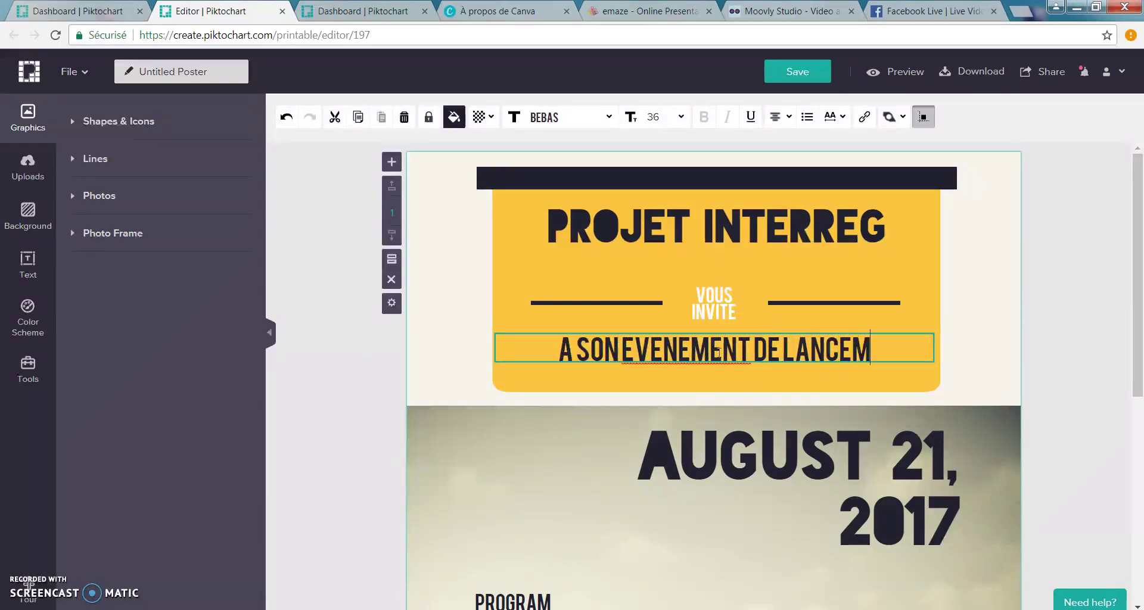
{"action": "left_click", "coordinate": [373, 429]}
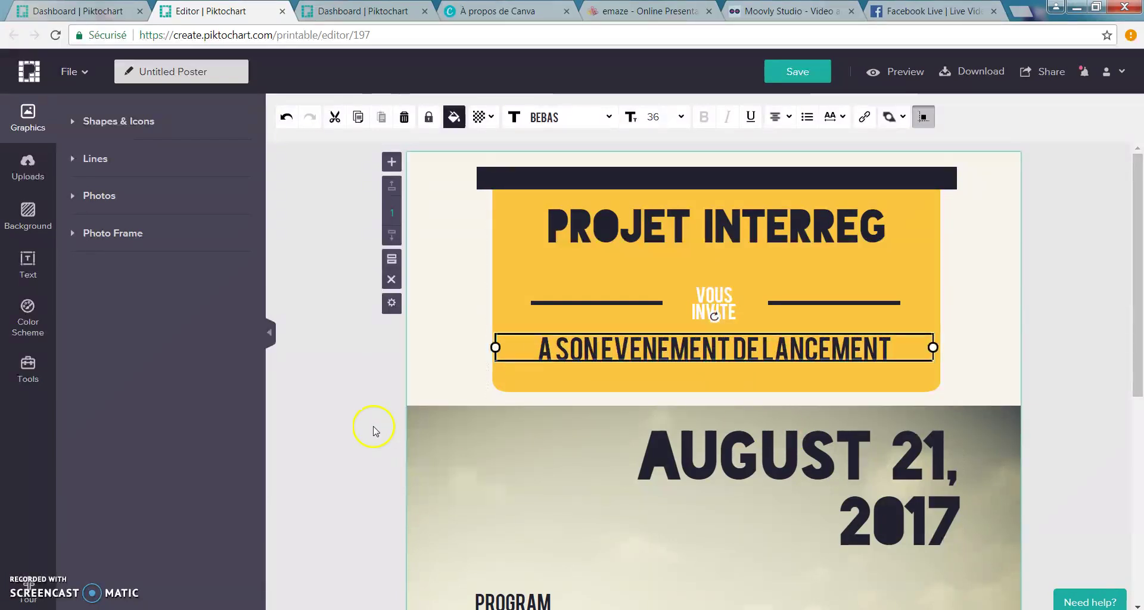
Delete the beach background photo behind the program section of the poster
{"action": "scroll", "coordinate": [373, 429], "scroll_direction": "down", "scroll_amount": 5}
{"action": "scroll", "coordinate": [369, 431], "scroll_direction": "down", "scroll_amount": 2}
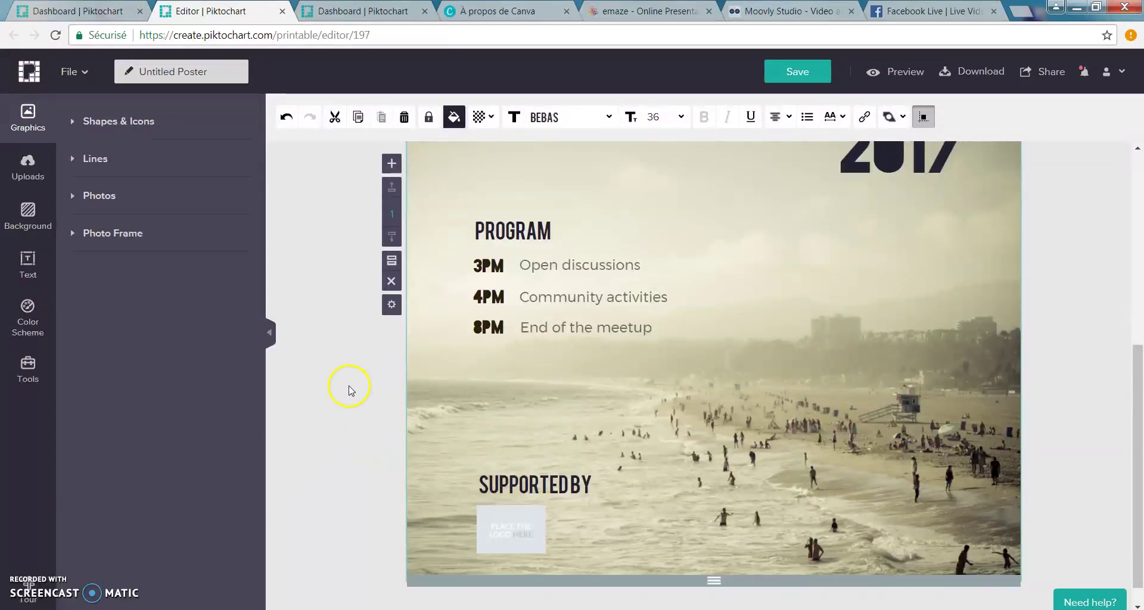
{"action": "left_click", "coordinate": [969, 493]}
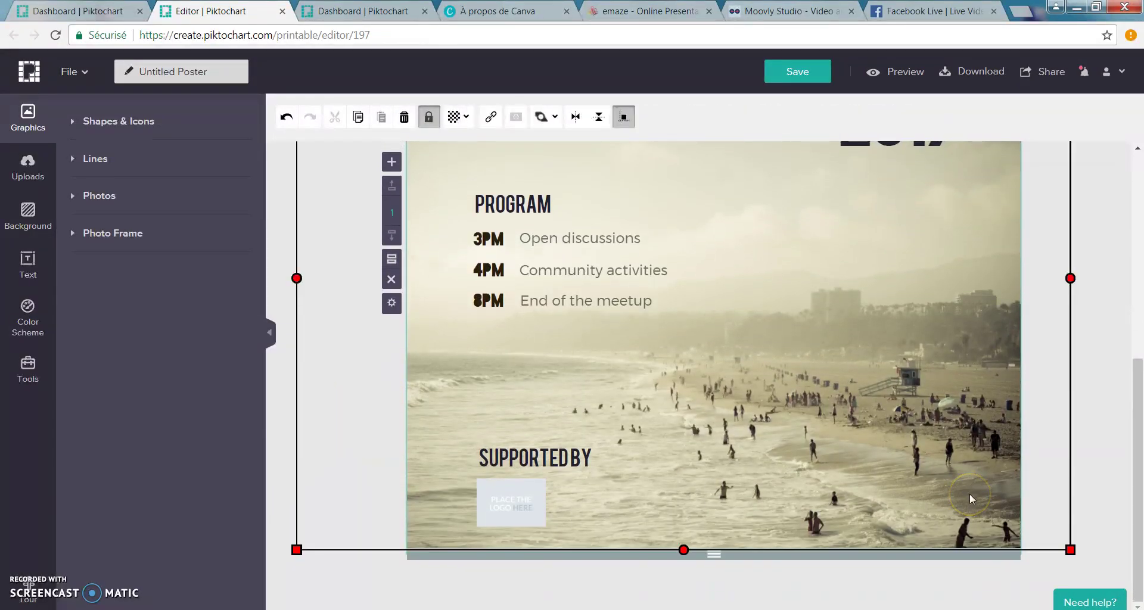
{"action": "key", "text": "Delete"}
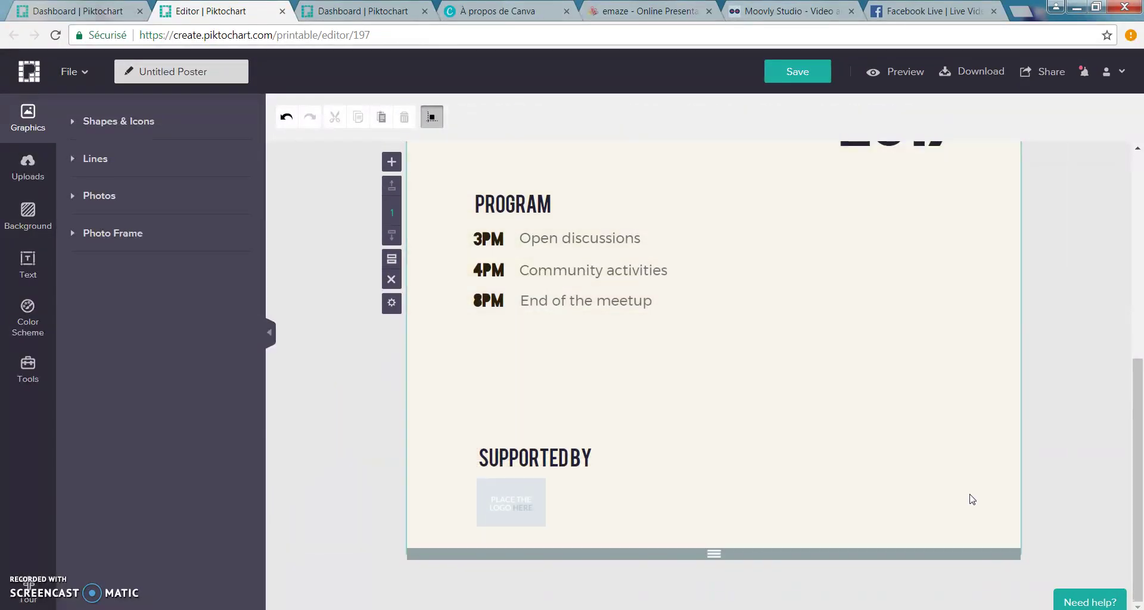
Browse the uploaded images and place the pine forest photo from a photo library search for nature on the poster's lower part
{"action": "left_click", "coordinate": [27, 164]}
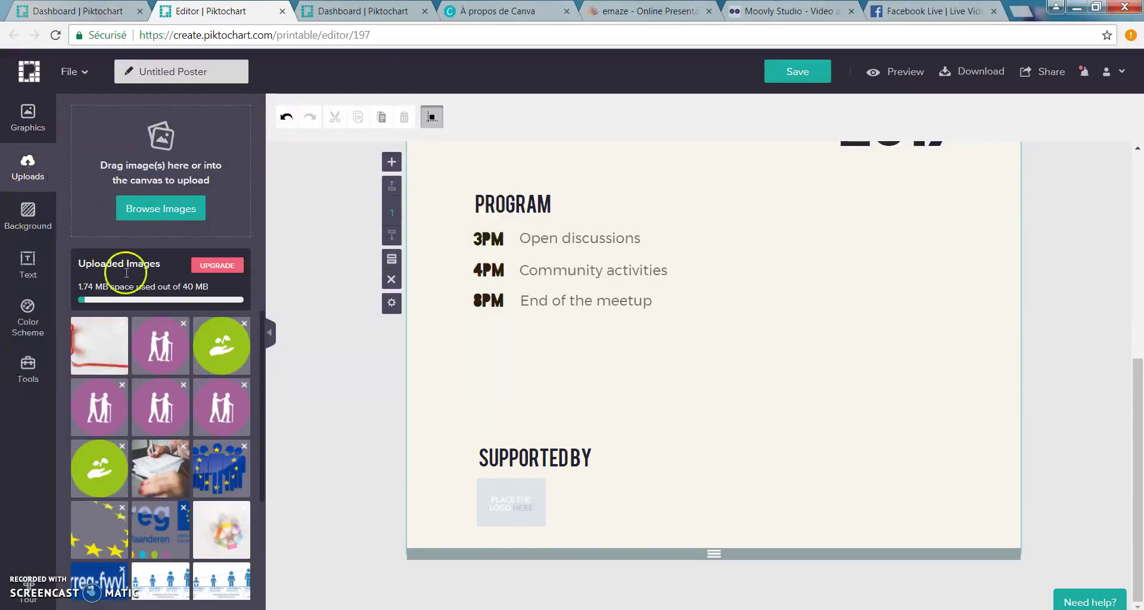
{"action": "scroll", "coordinate": [131, 396], "scroll_direction": "down", "scroll_amount": 3}
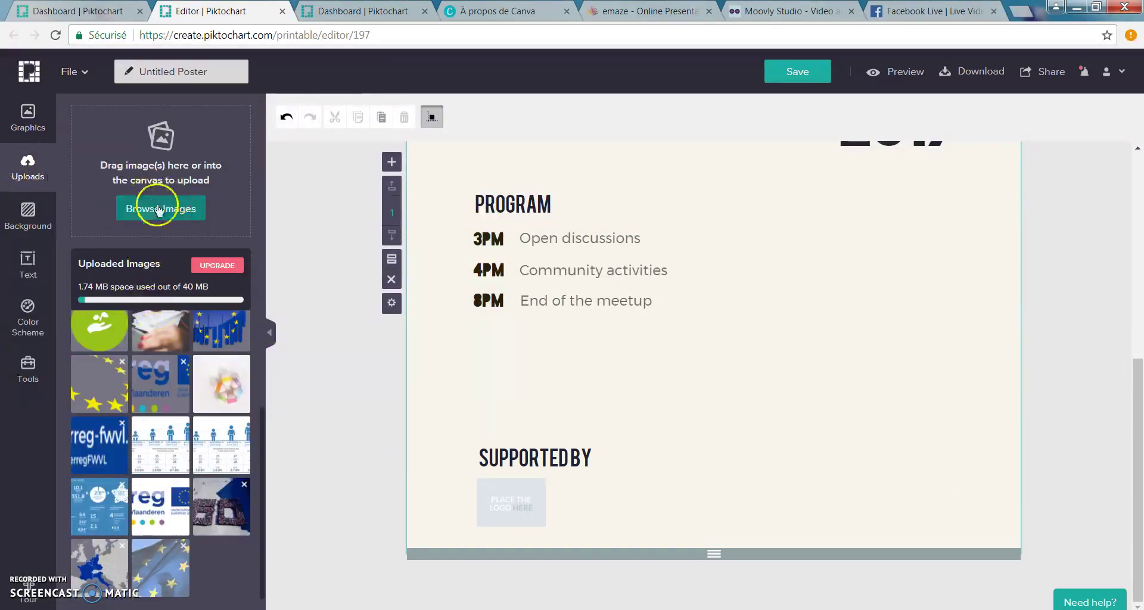
{"action": "left_click", "coordinate": [29, 116]}
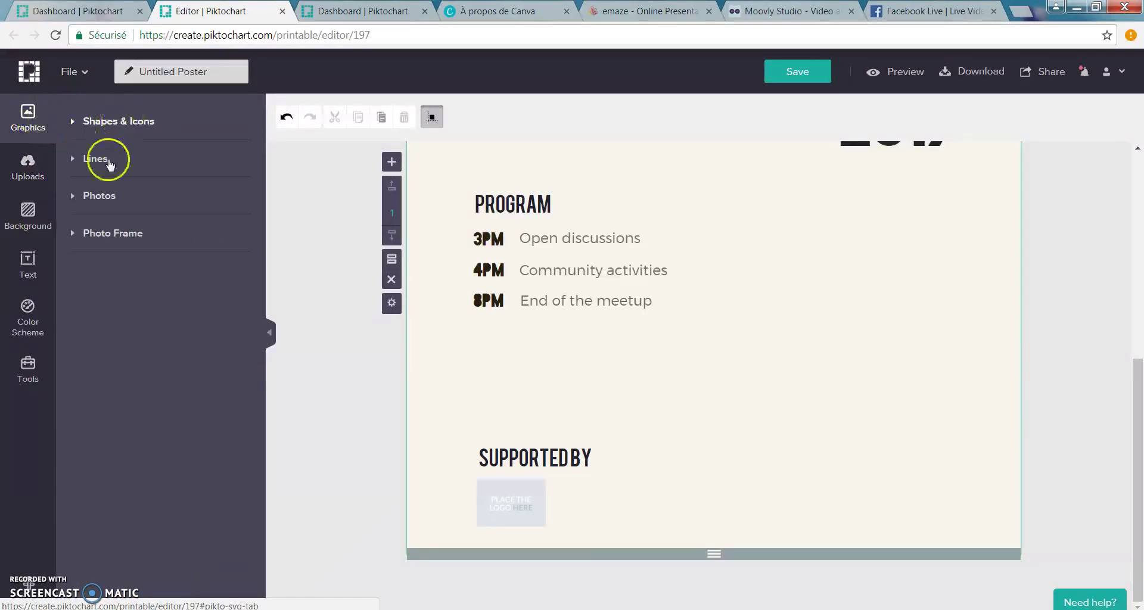
{"action": "left_click", "coordinate": [103, 199]}
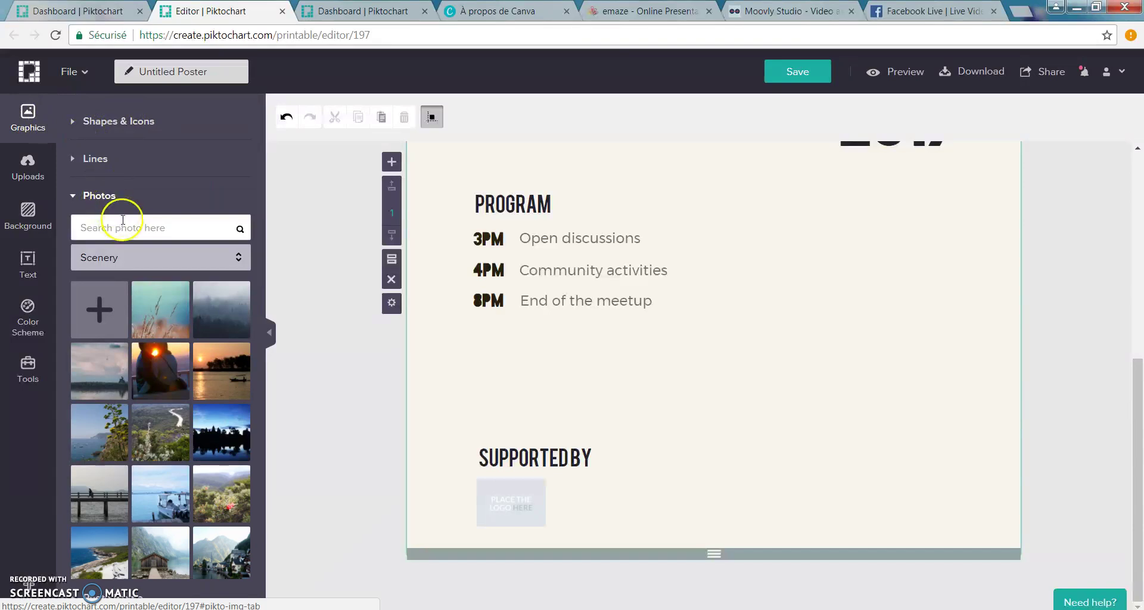
{"action": "left_click", "coordinate": [122, 219]}
{"action": "type", "text": "nature"}
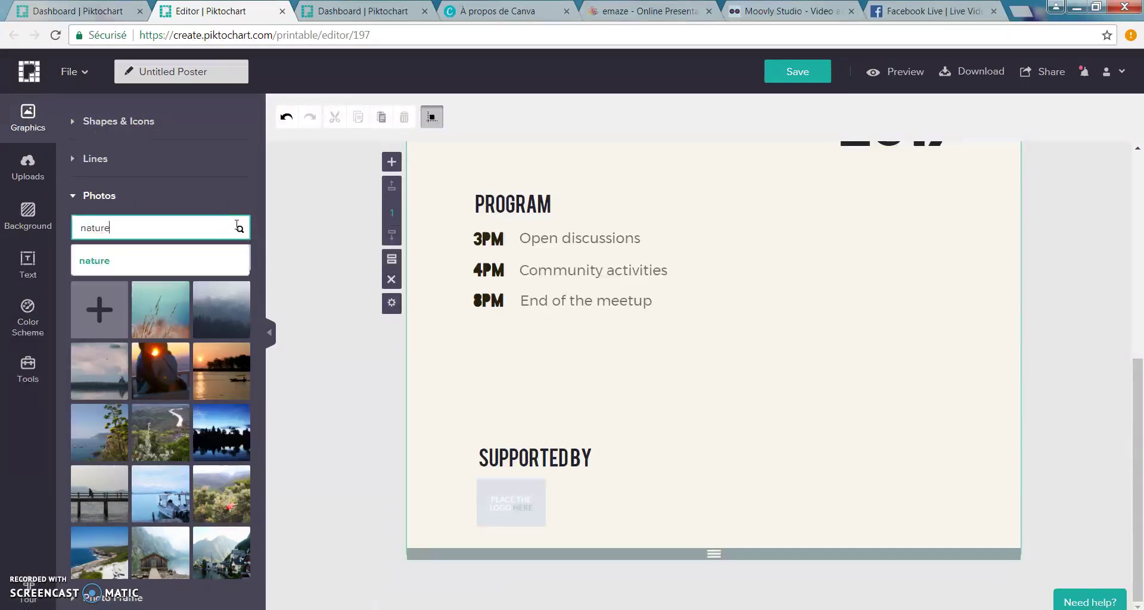
{"action": "left_click", "coordinate": [239, 228]}
{"action": "left_click", "coordinate": [218, 240]}
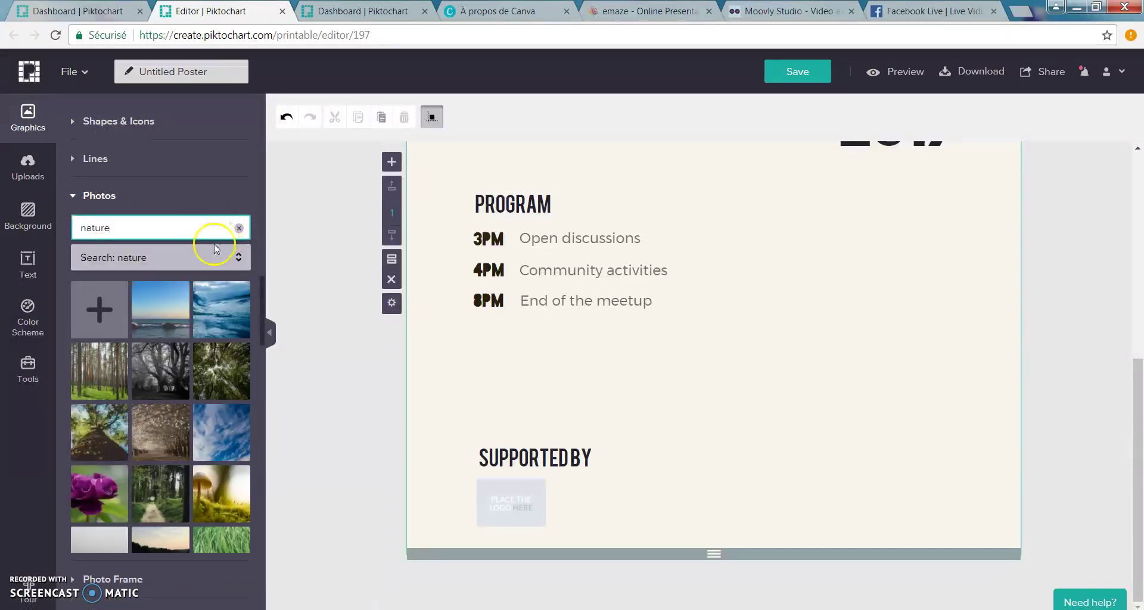
{"action": "left_click_drag", "start_coordinate": [106, 364], "coordinate": [713, 375]}
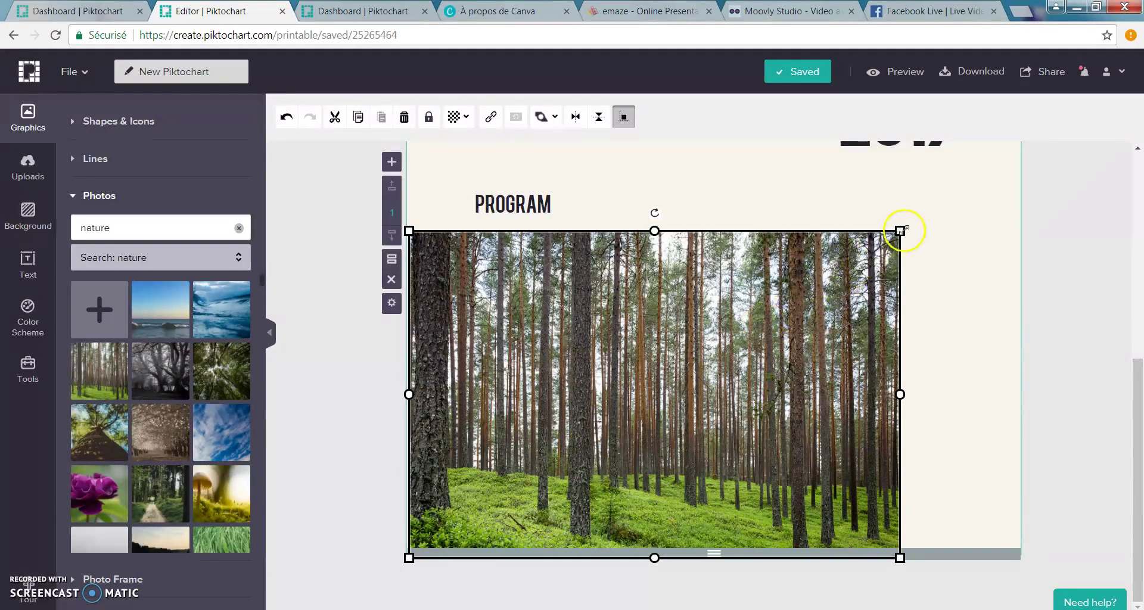
Enlarge the forest photo to the poster's full width and send it to the back behind the text
{"action": "left_click_drag", "start_coordinate": [899, 230], "coordinate": [1031, 234]}
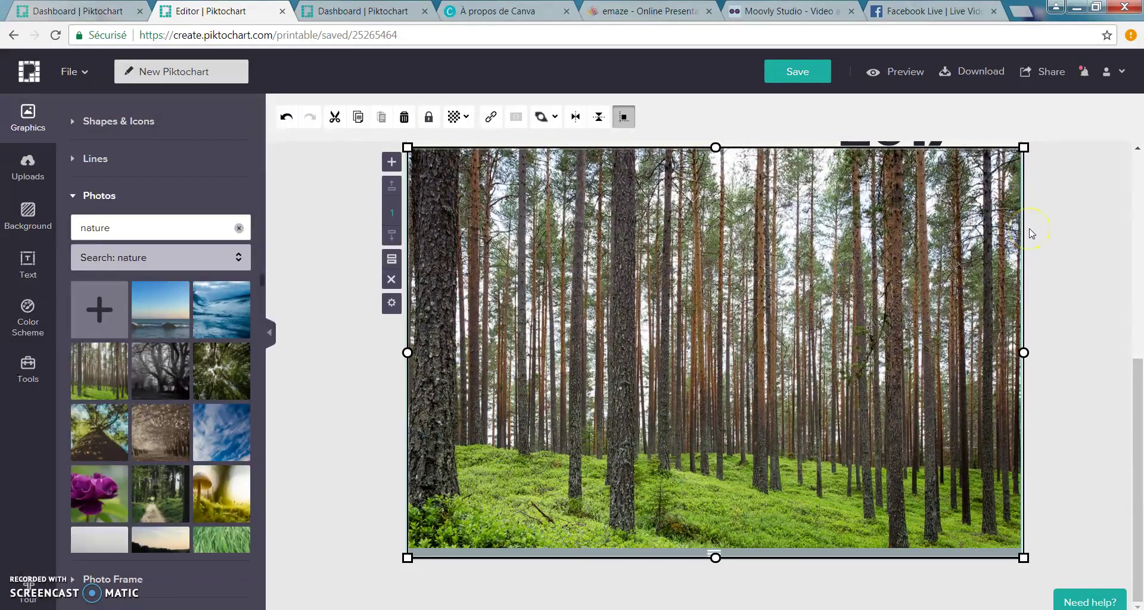
{"action": "left_click", "coordinate": [552, 118]}
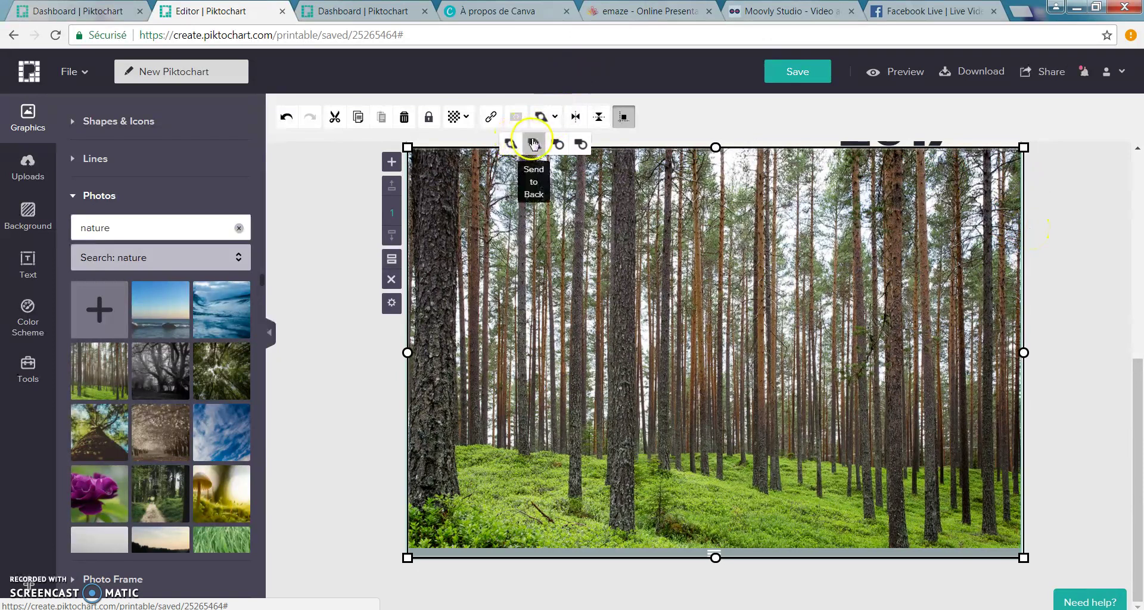
{"action": "left_click", "coordinate": [533, 144]}
Recolour the PROGRAM heading white and set its font size to 32
{"action": "left_click", "coordinate": [526, 202]}
{"action": "left_click", "coordinate": [527, 202]}
{"action": "left_click", "coordinate": [454, 117]}
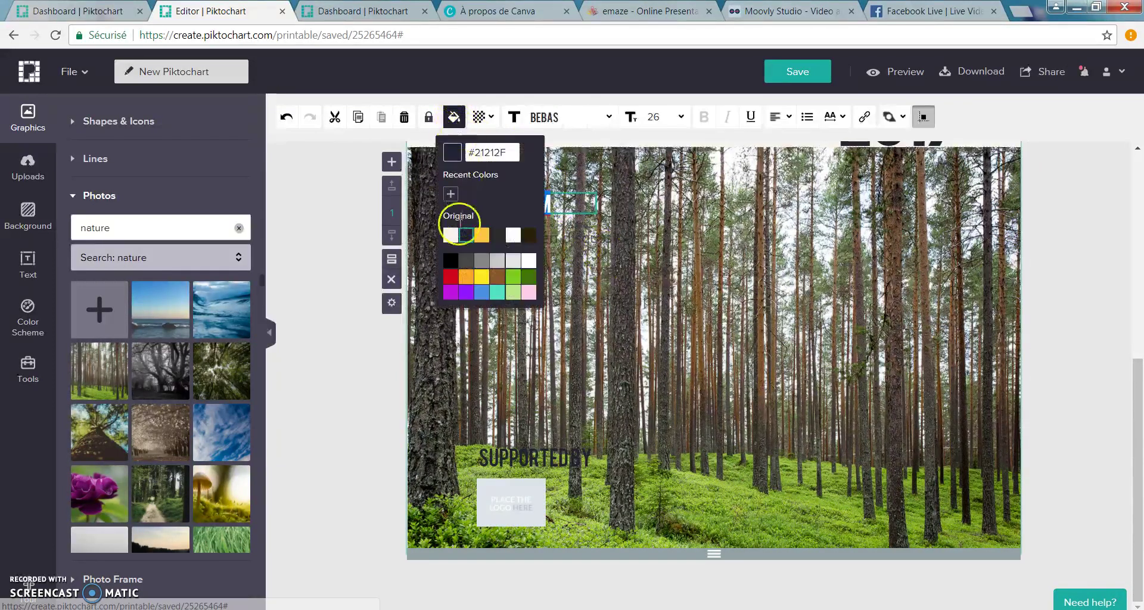
{"action": "left_click", "coordinate": [513, 235]}
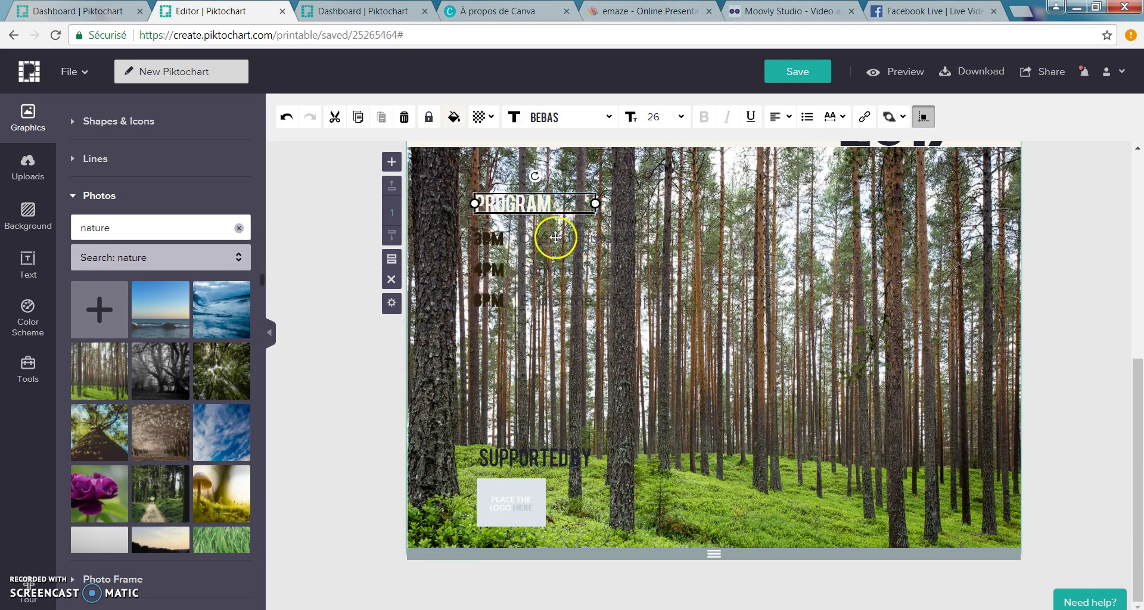
{"action": "double_click", "coordinate": [541, 201]}
{"action": "left_click", "coordinate": [681, 117]}
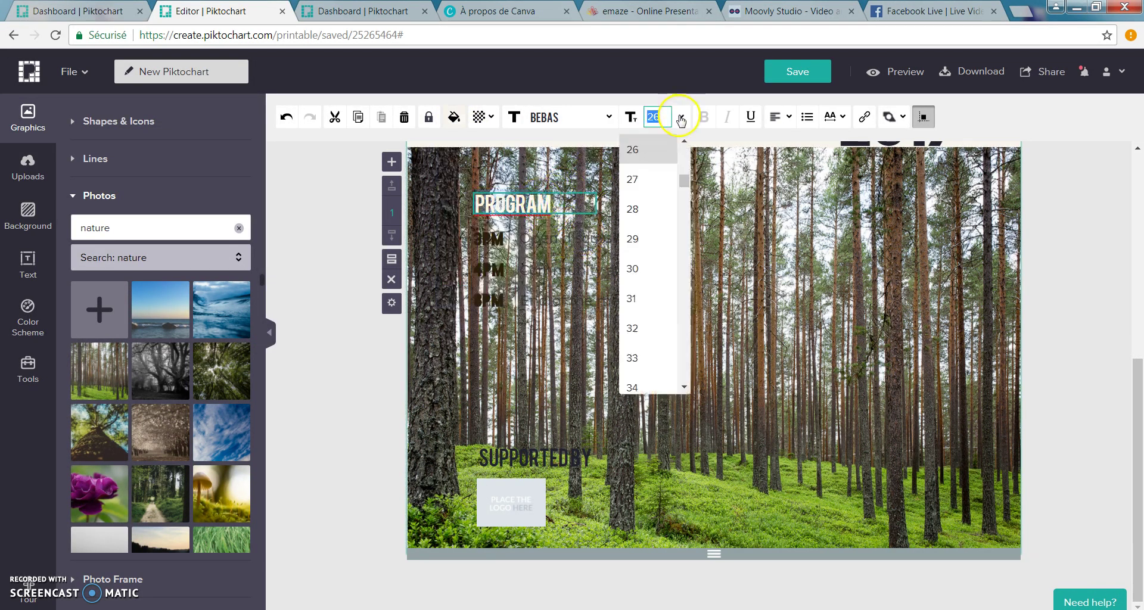
{"action": "left_click", "coordinate": [640, 331]}
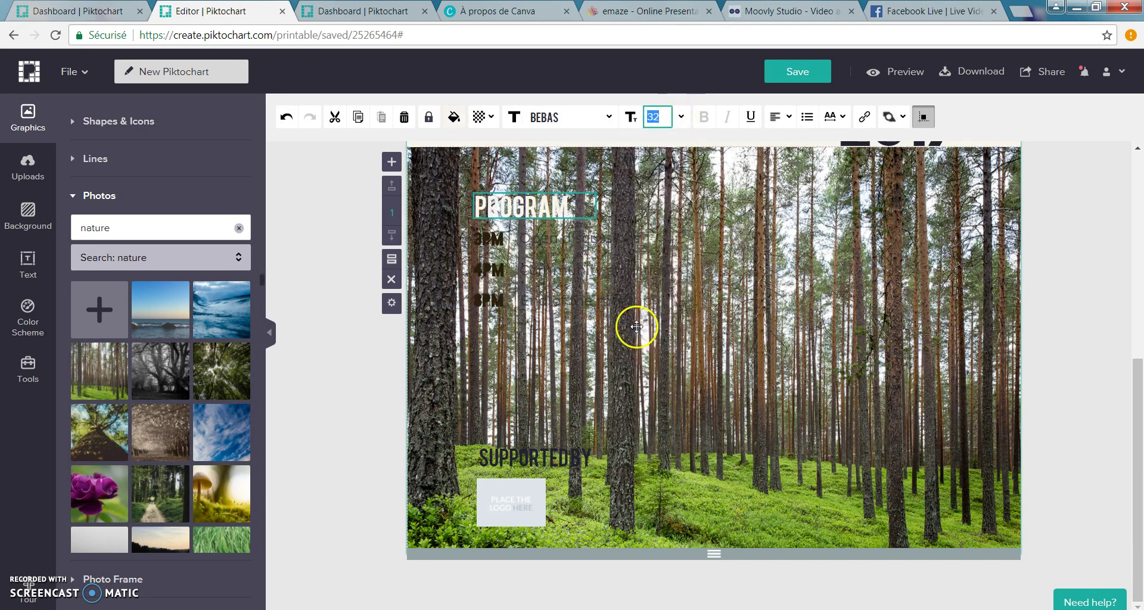
Extend the poster downward to get blank space below the forest photo and open the chart editor
{"action": "mouse_move", "coordinate": [713, 557]}
{"action": "left_mouse_down"}
{"action": "mouse_move", "coordinate": [709, 583]}
{"action": "mouse_move", "coordinate": [708, 554]}
{"action": "left_mouse_up"}
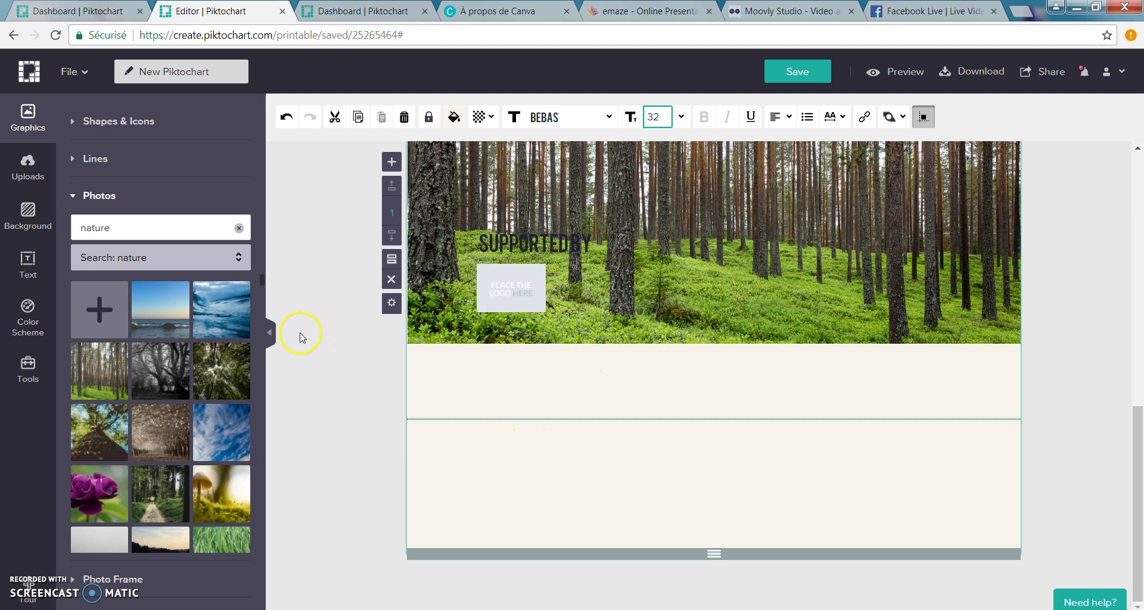
{"action": "left_click", "coordinate": [28, 365]}
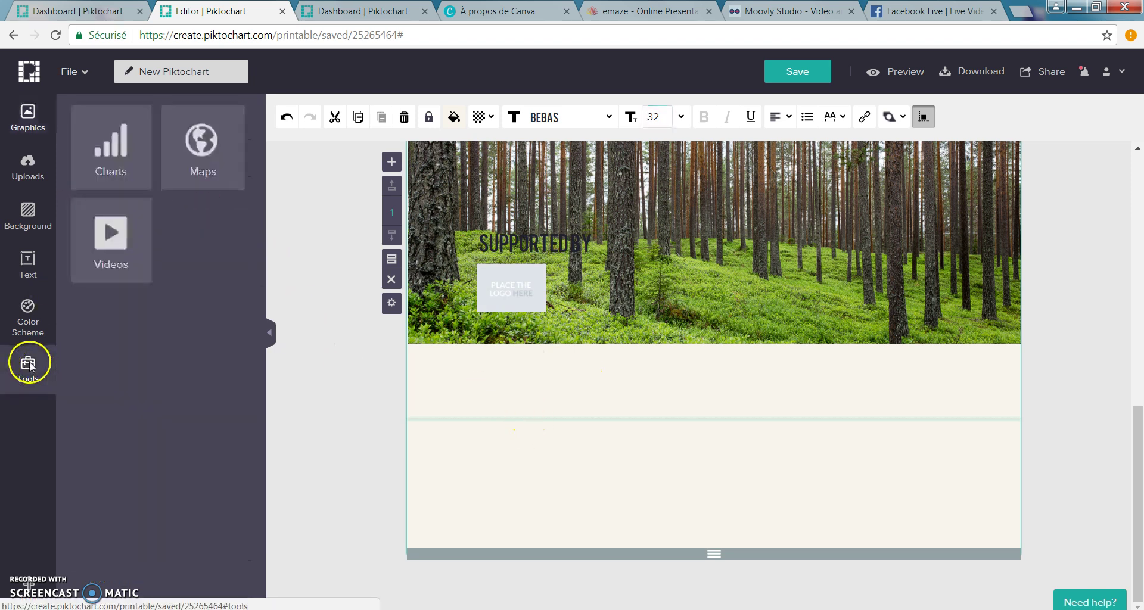
{"action": "left_click", "coordinate": [112, 148]}
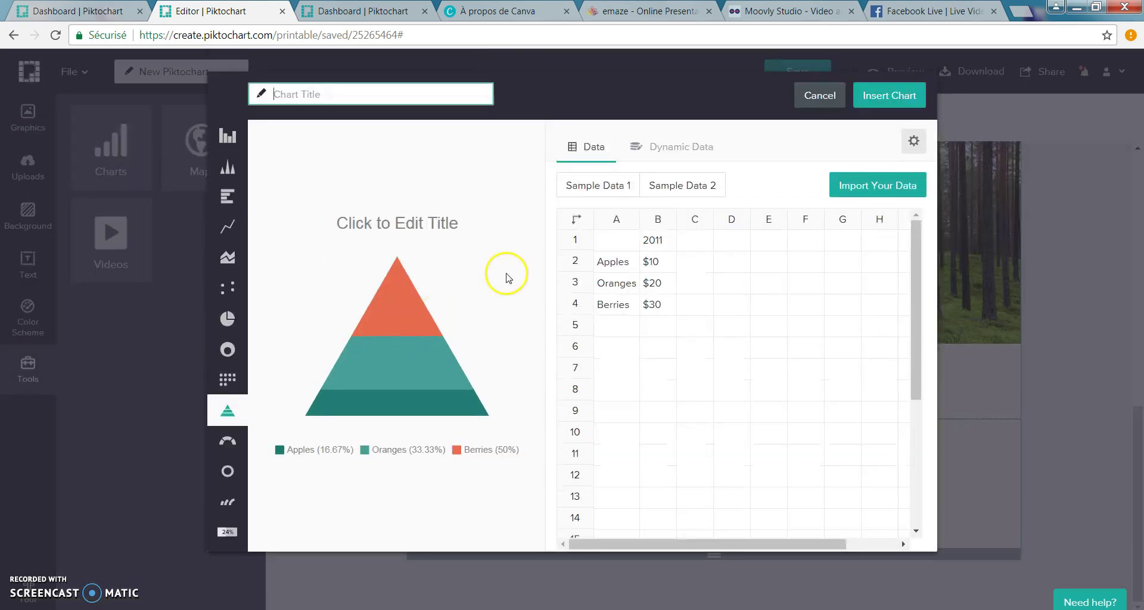
Change the first two chart data rows to Atelier 1 with value 10 and Atelier 2 with value 20
{"action": "double_click", "coordinate": [612, 267]}
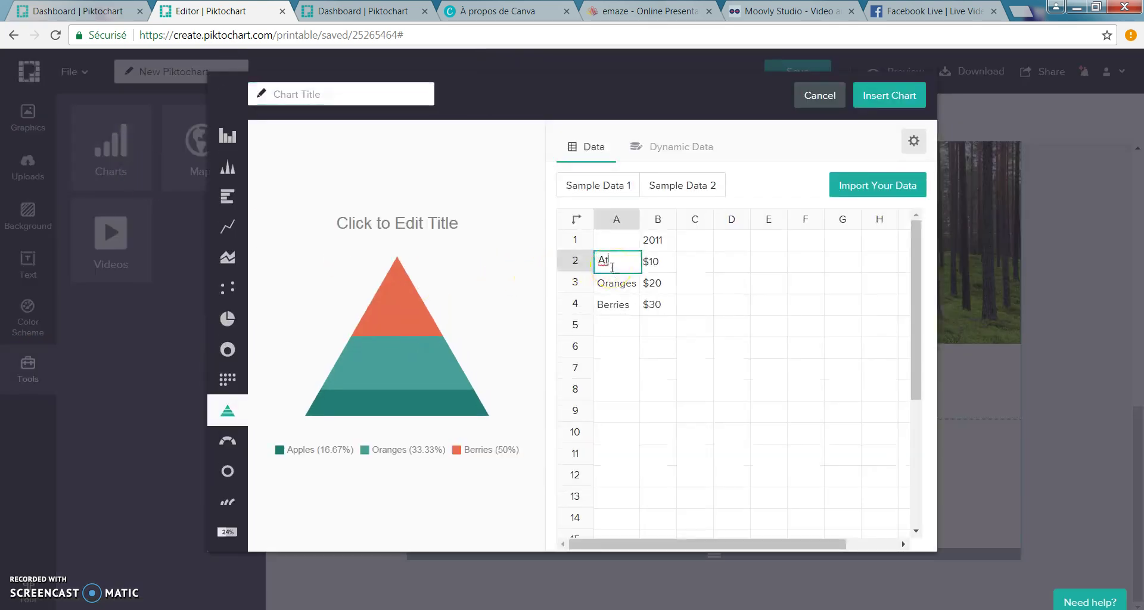
{"action": "double_click", "coordinate": [663, 265]}
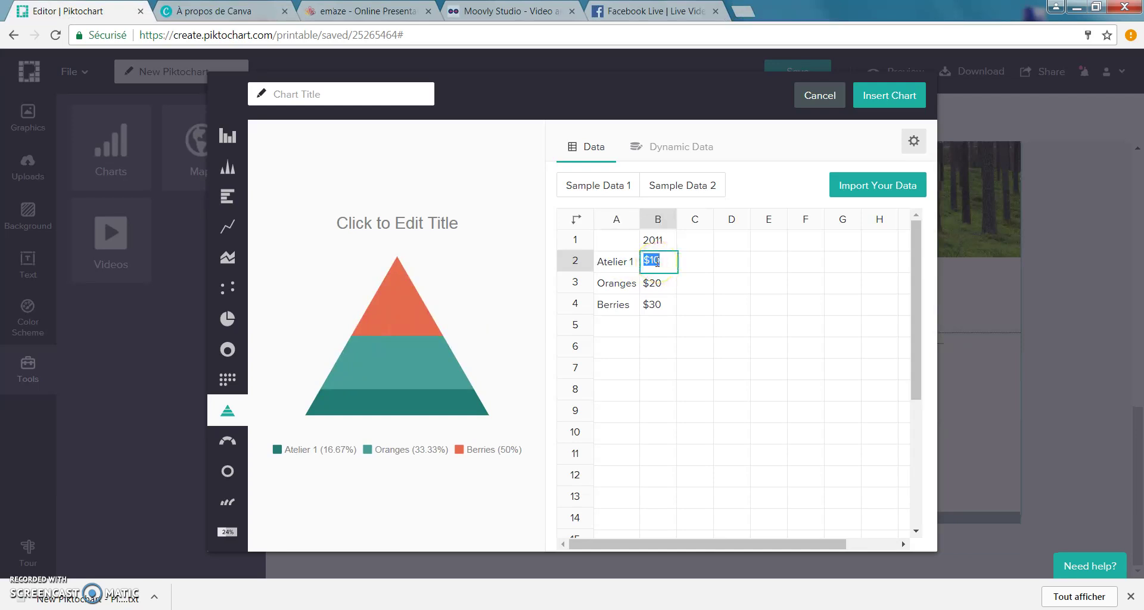
{"action": "double_click", "coordinate": [617, 285]}
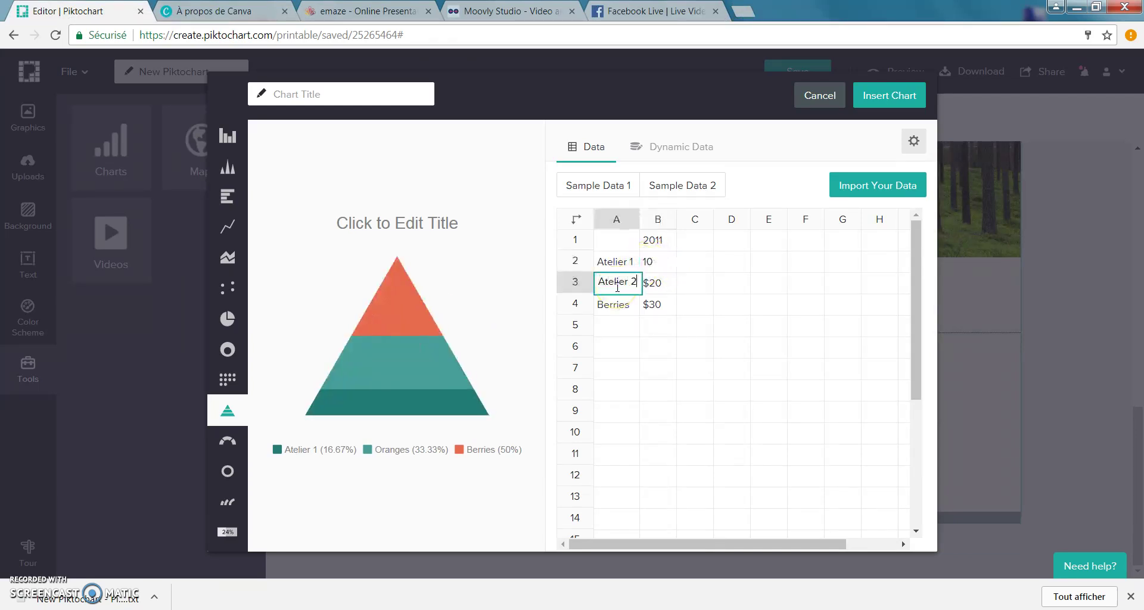
{"action": "type", "text": "Atelier 2"}
{"action": "double_click", "coordinate": [654, 282]}
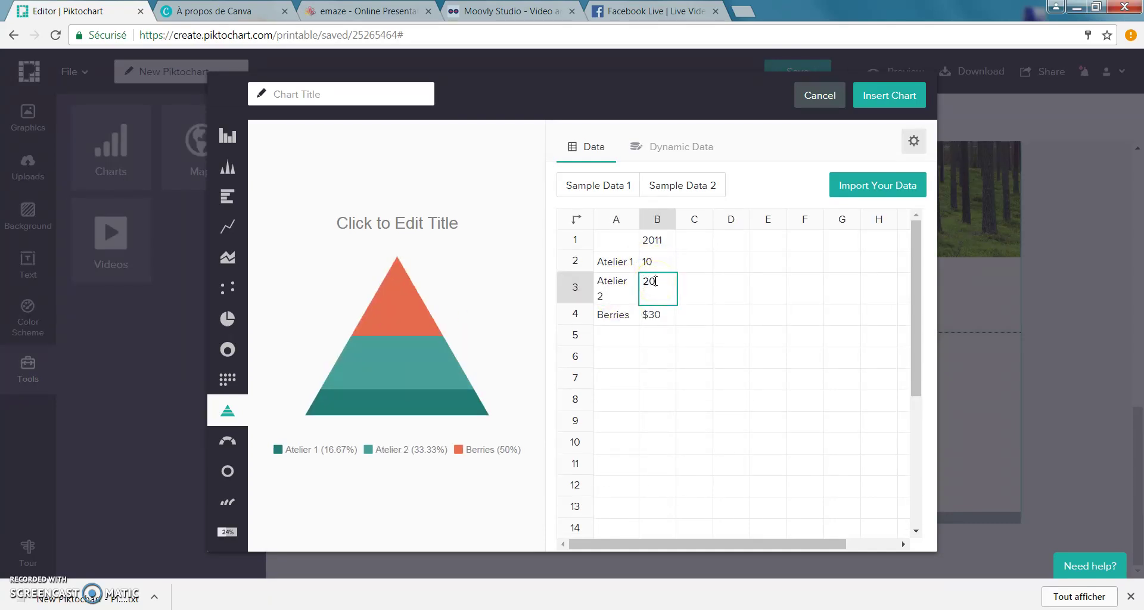
Clear the Berries label and its value from the chart data
{"action": "left_click", "coordinate": [654, 312]}
{"action": "key", "text": "Delete"}
{"action": "left_click", "coordinate": [629, 312]}
{"action": "key", "text": "Delete"}
Compare the chart types from vertical bar through scatter and insert the workshop data into the poster as a pie chart
{"action": "left_click", "coordinate": [230, 137]}
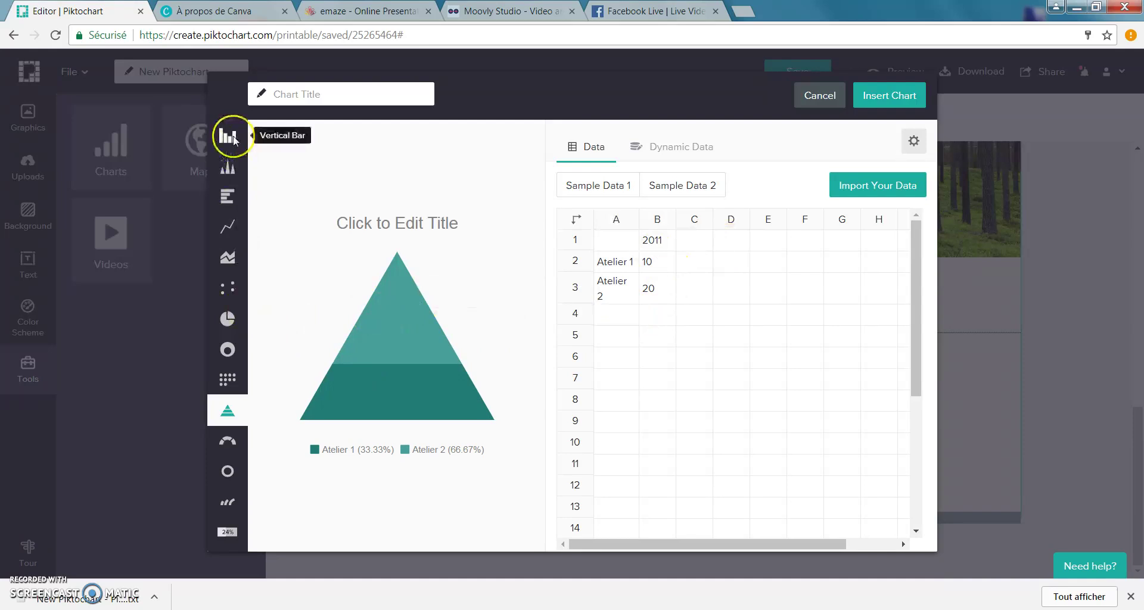
{"action": "left_click", "coordinate": [228, 167]}
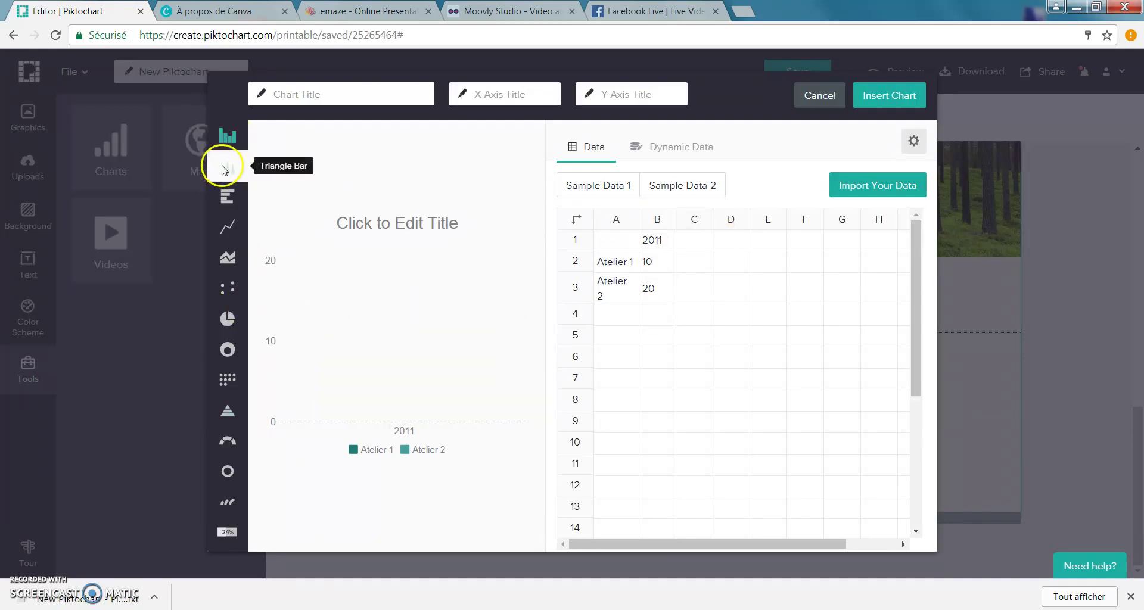
{"action": "left_click", "coordinate": [227, 197]}
{"action": "left_click", "coordinate": [227, 226]}
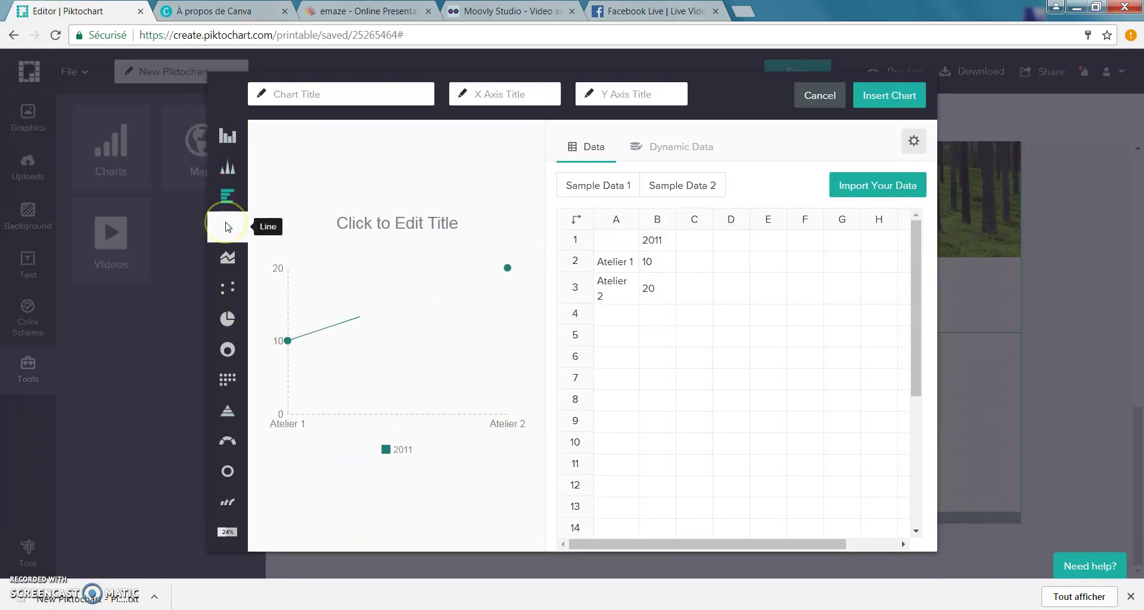
{"action": "left_click", "coordinate": [228, 257]}
{"action": "left_click", "coordinate": [227, 288]}
{"action": "left_click", "coordinate": [226, 319]}
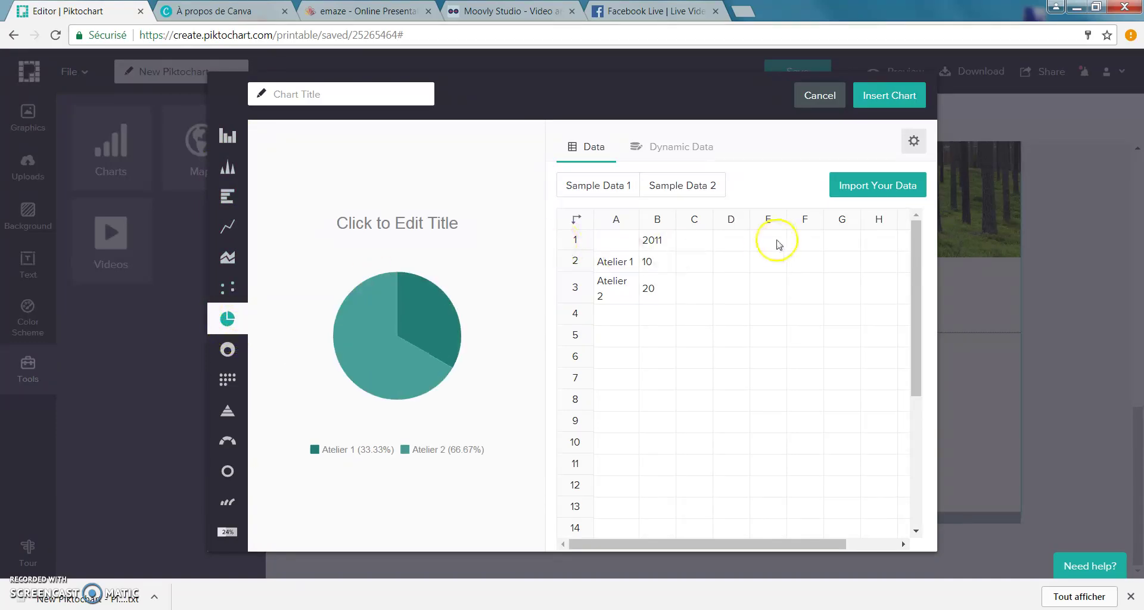
{"action": "left_click", "coordinate": [876, 97]}
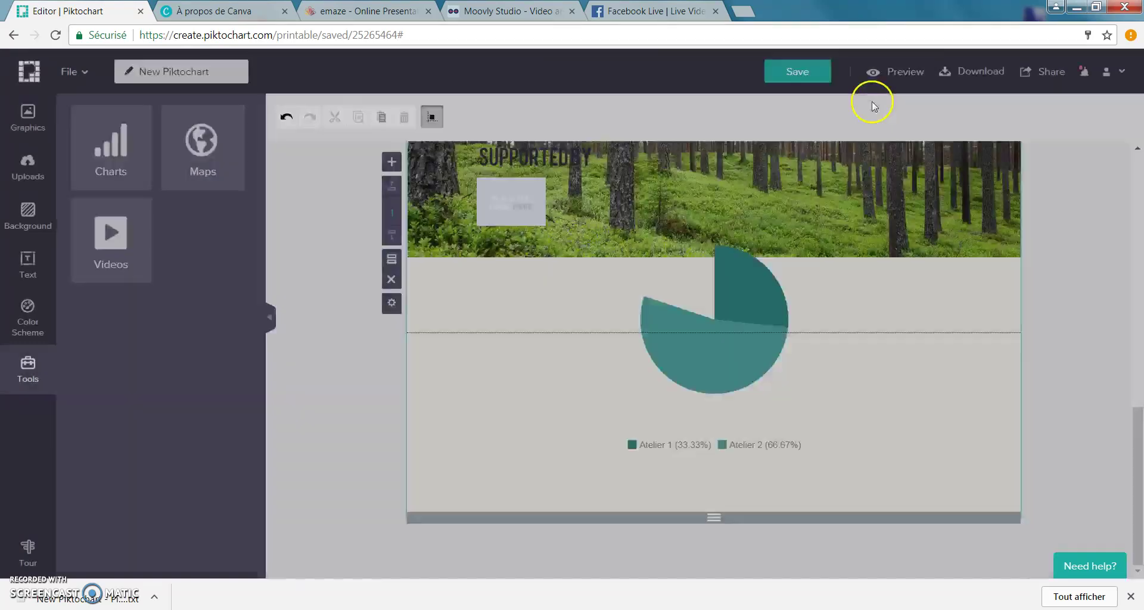
Shrink the pie chart and move it into the blank area below the forest photo, under the logo placeholder
{"action": "left_click", "coordinate": [658, 241]}
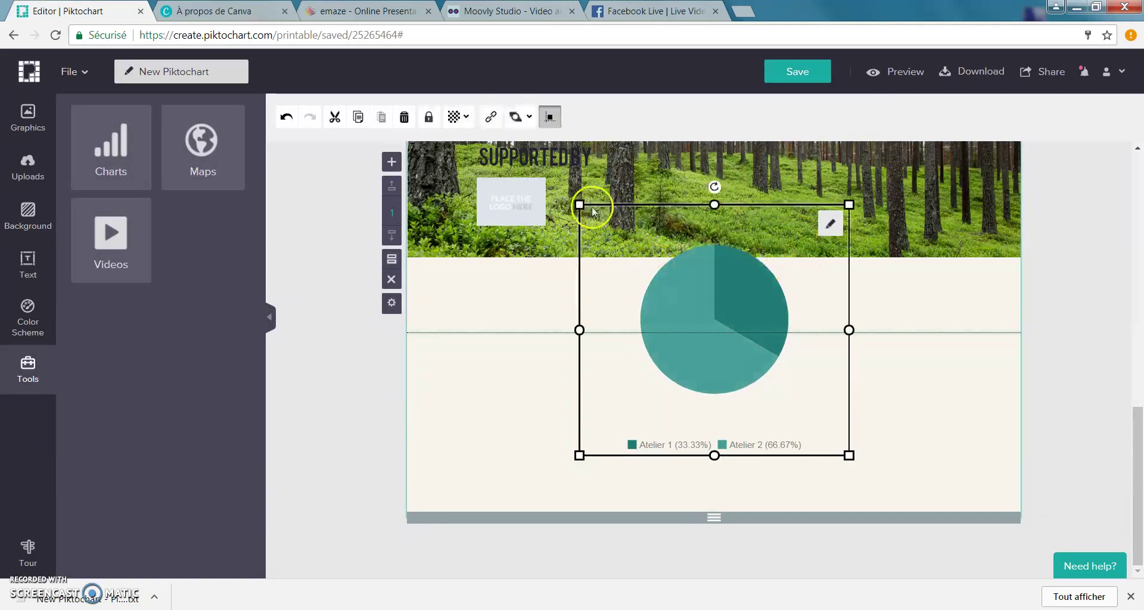
{"action": "left_click_drag", "start_coordinate": [577, 200], "coordinate": [639, 259]}
{"action": "left_click_drag", "start_coordinate": [723, 330], "coordinate": [512, 345]}
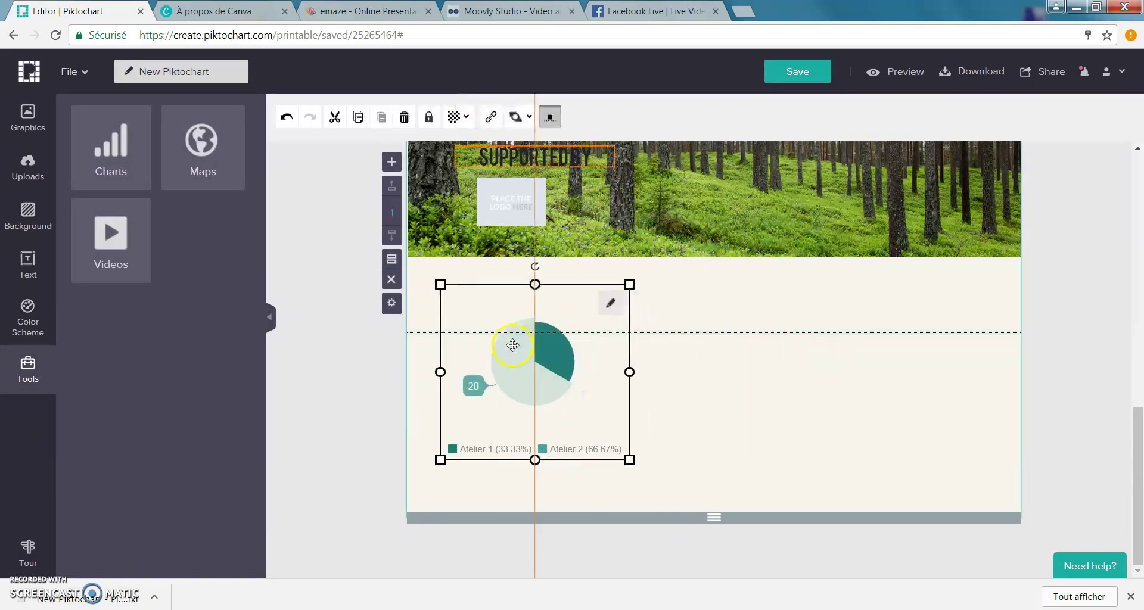
{"action": "left_click", "coordinate": [684, 364]}
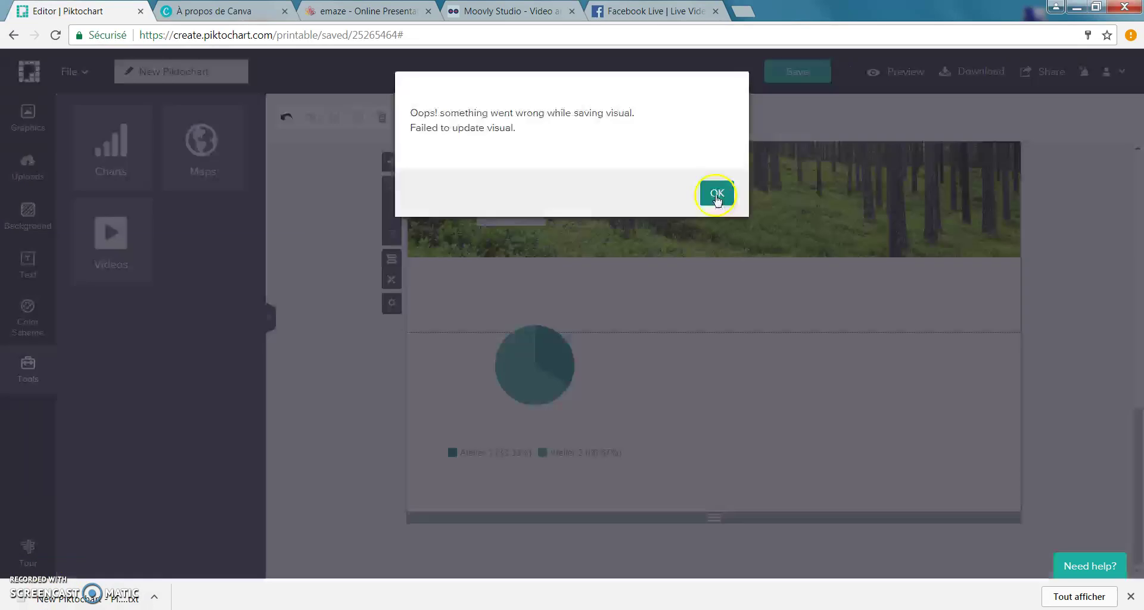
{"action": "left_click", "coordinate": [715, 195]}
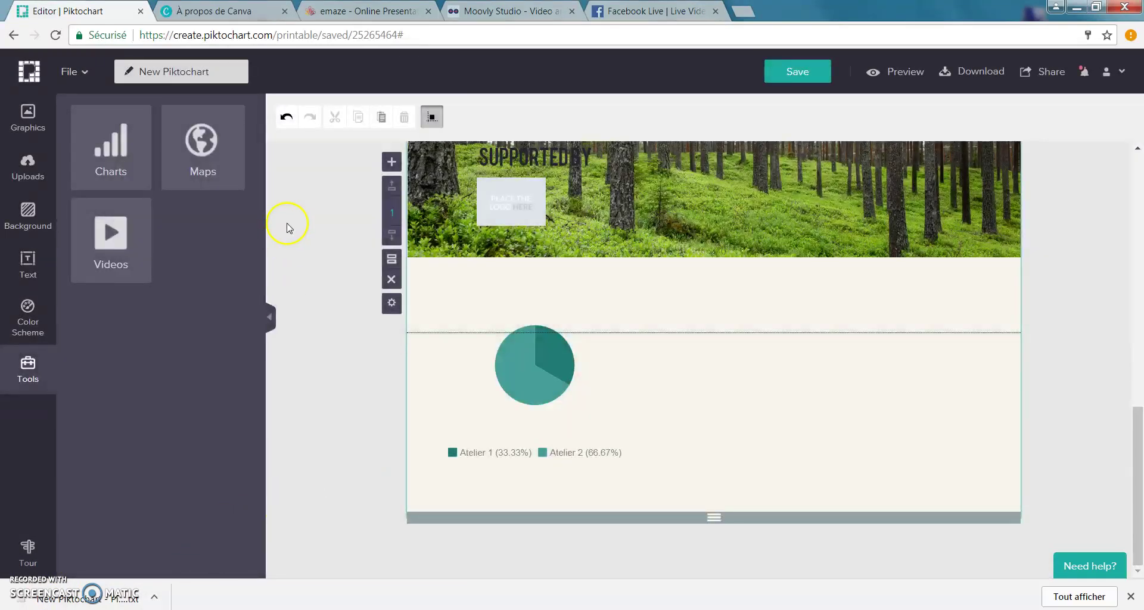
Choose the Belgium country map and open it for editing
{"action": "left_click", "coordinate": [212, 151]}
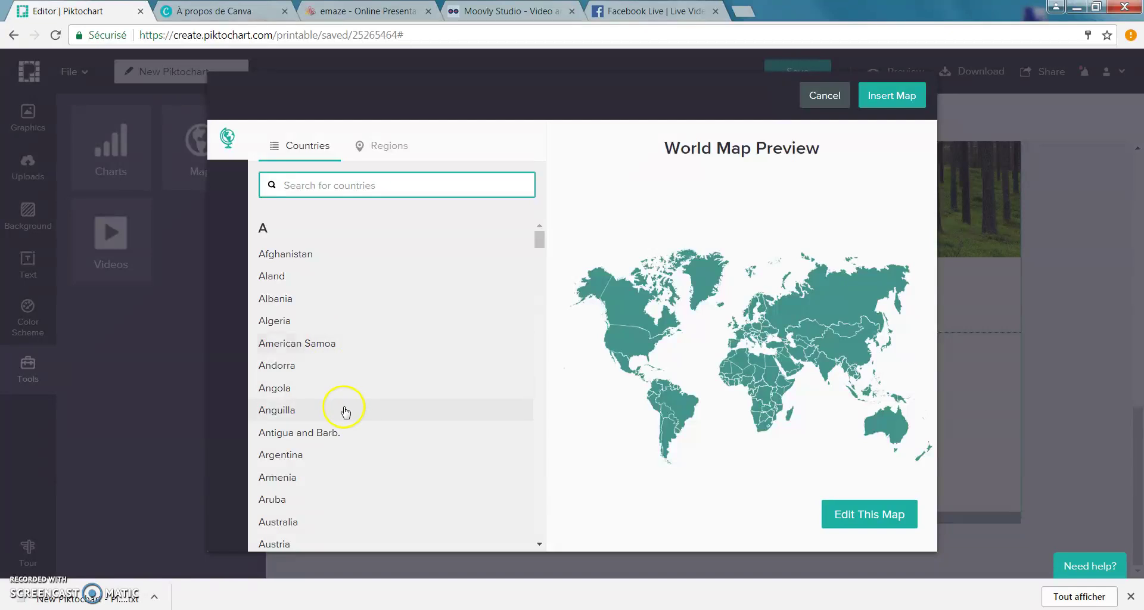
{"action": "scroll", "coordinate": [344, 411], "scroll_direction": "down", "scroll_amount": 5}
{"action": "left_click", "coordinate": [303, 436]}
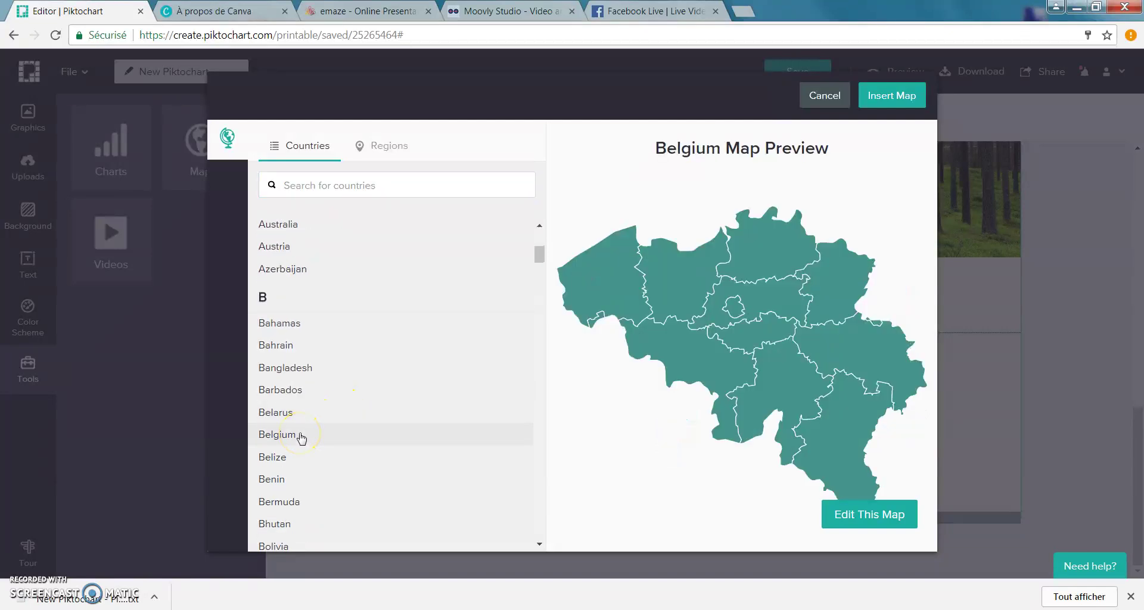
{"action": "left_click", "coordinate": [856, 516]}
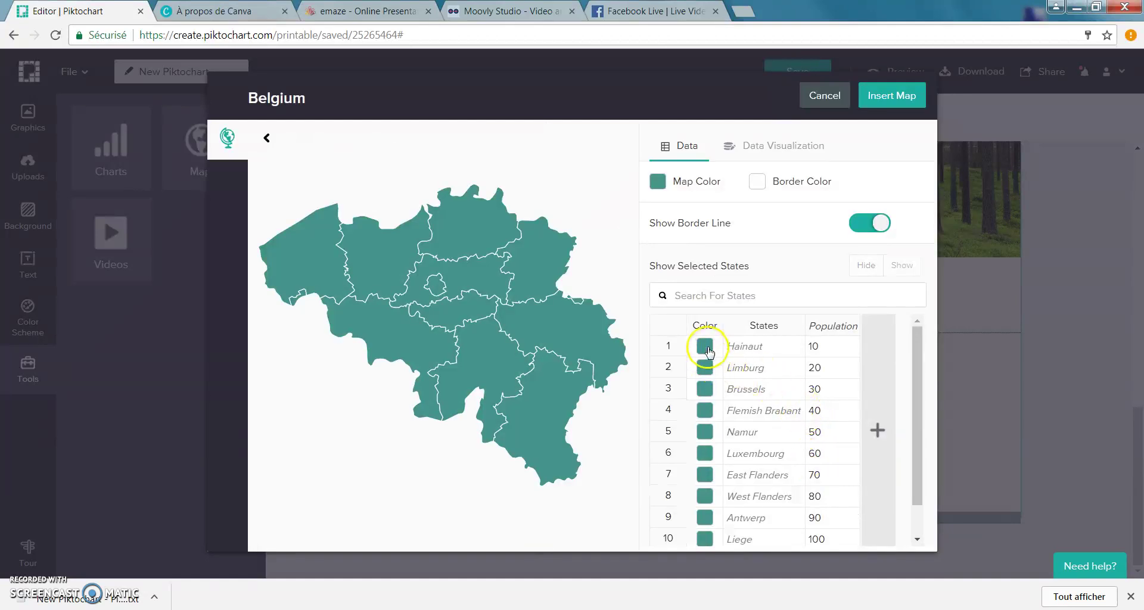
Hide Hainaut, Limburg and Brussels on the Belgium map
{"action": "left_click", "coordinate": [706, 348]}
{"action": "left_click", "coordinate": [866, 267]}
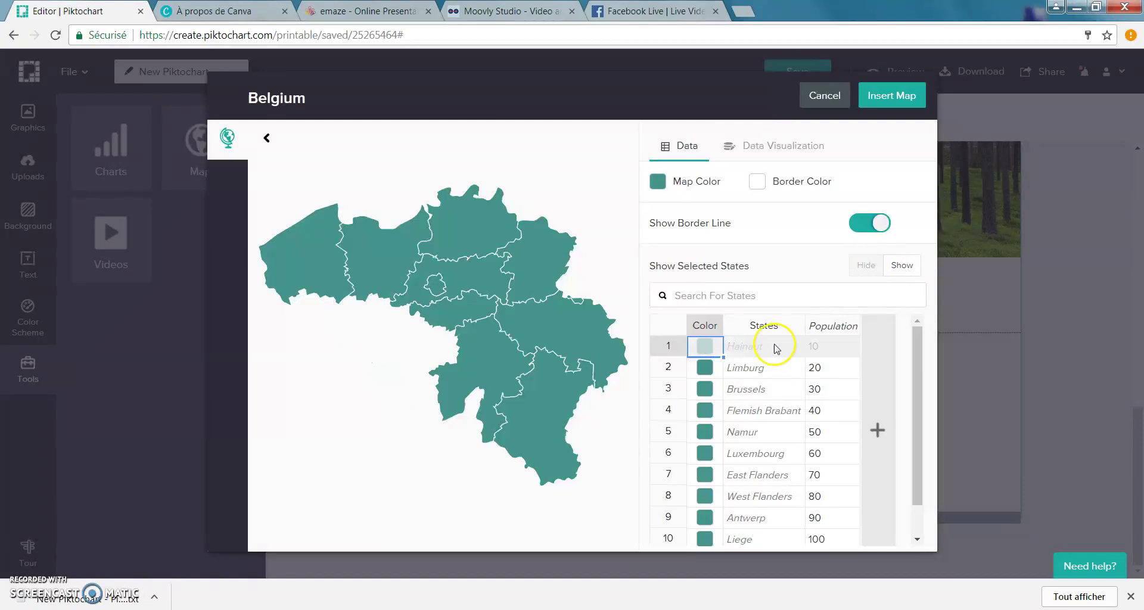
{"action": "left_click", "coordinate": [707, 371]}
{"action": "left_click", "coordinate": [867, 266]}
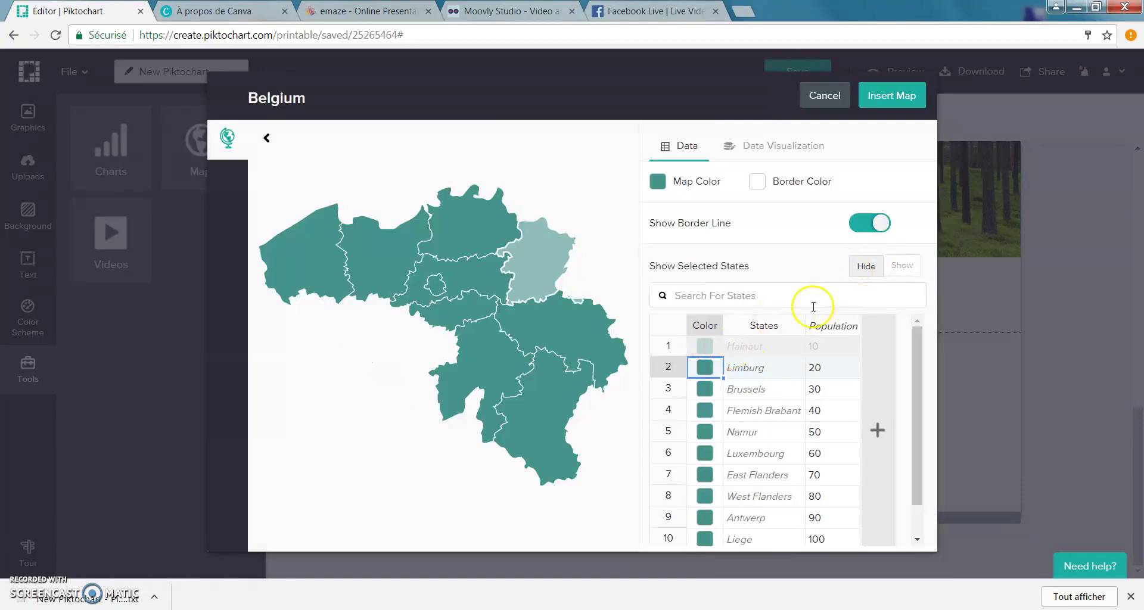
{"action": "left_click", "coordinate": [705, 388]}
{"action": "left_click", "coordinate": [866, 265]}
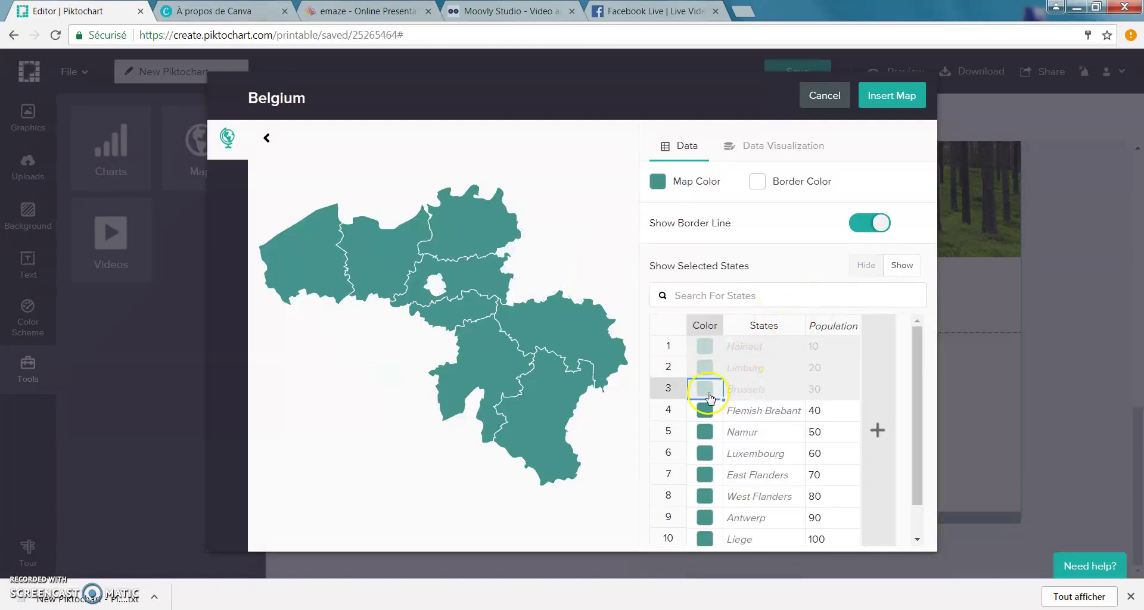
Hide Luxembourg, East Flanders and West Flanders on the Belgium map
{"action": "left_click", "coordinate": [706, 433]}
{"action": "left_click", "coordinate": [823, 353]}
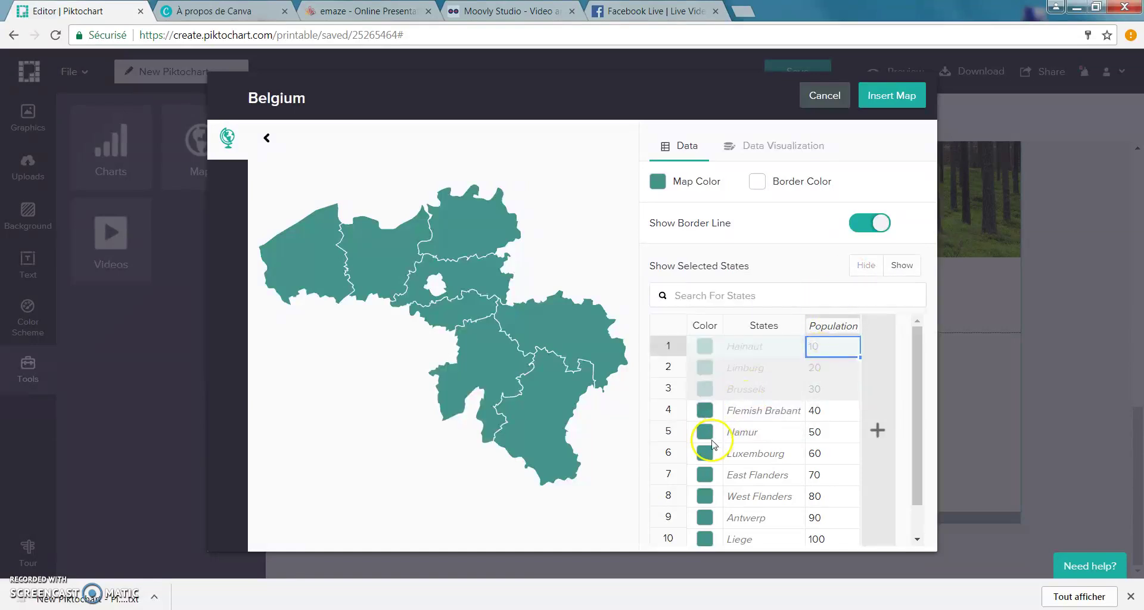
{"action": "left_click", "coordinate": [705, 453]}
{"action": "left_click", "coordinate": [864, 266]}
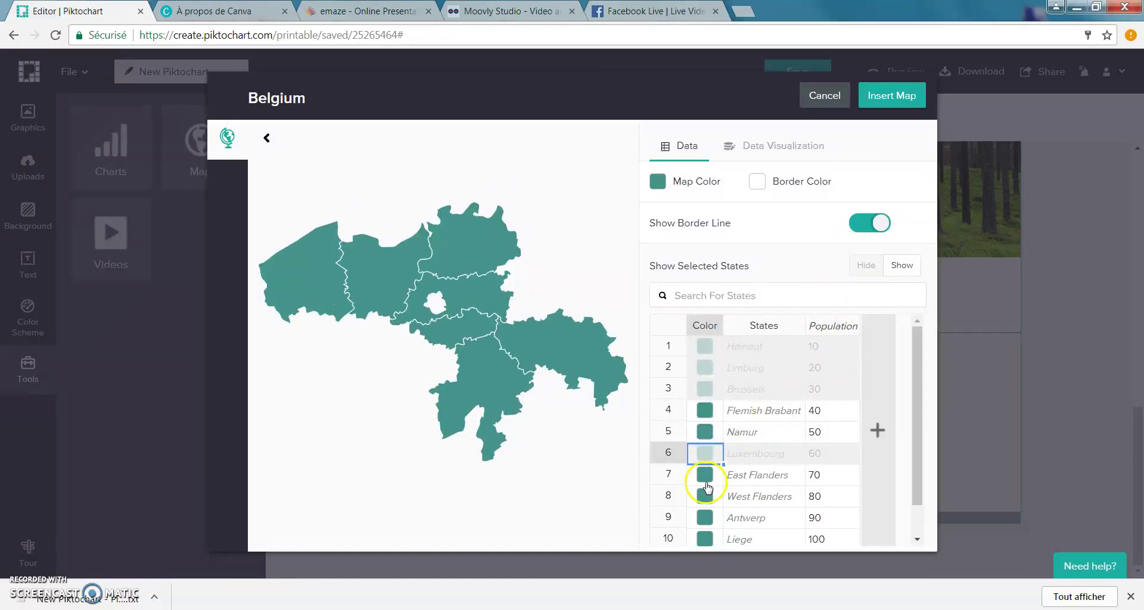
{"action": "left_click", "coordinate": [715, 469]}
{"action": "left_click", "coordinate": [865, 265]}
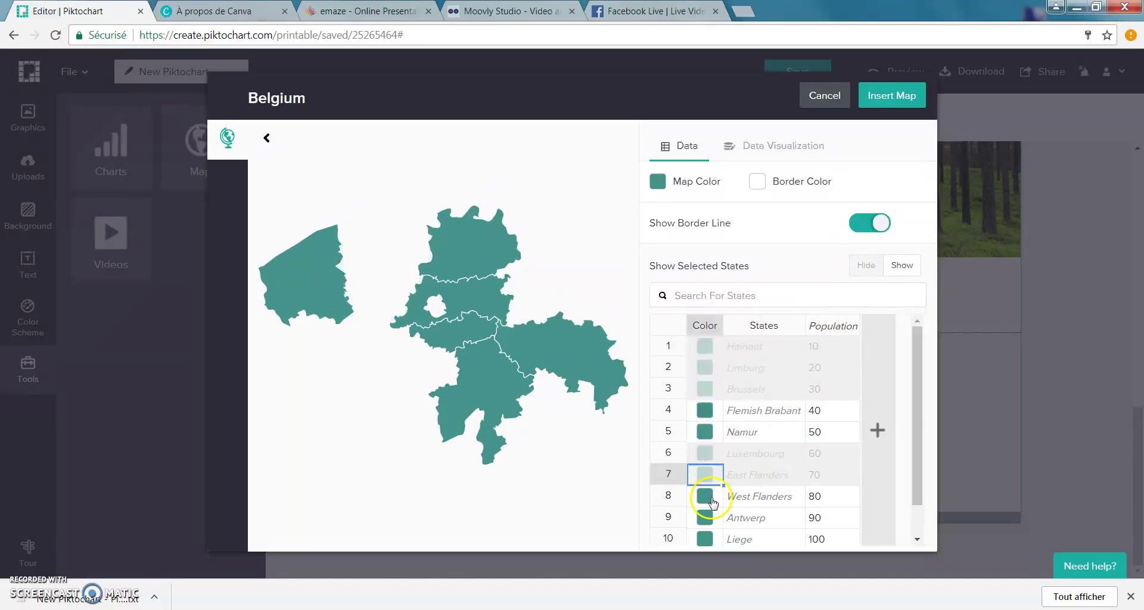
{"action": "left_click", "coordinate": [713, 501]}
{"action": "left_click", "coordinate": [865, 266]}
Hide Antwerp, Liege, Flemish Brabant and Walloon Brabant so only Namur is left on the map
{"action": "left_click", "coordinate": [705, 517]}
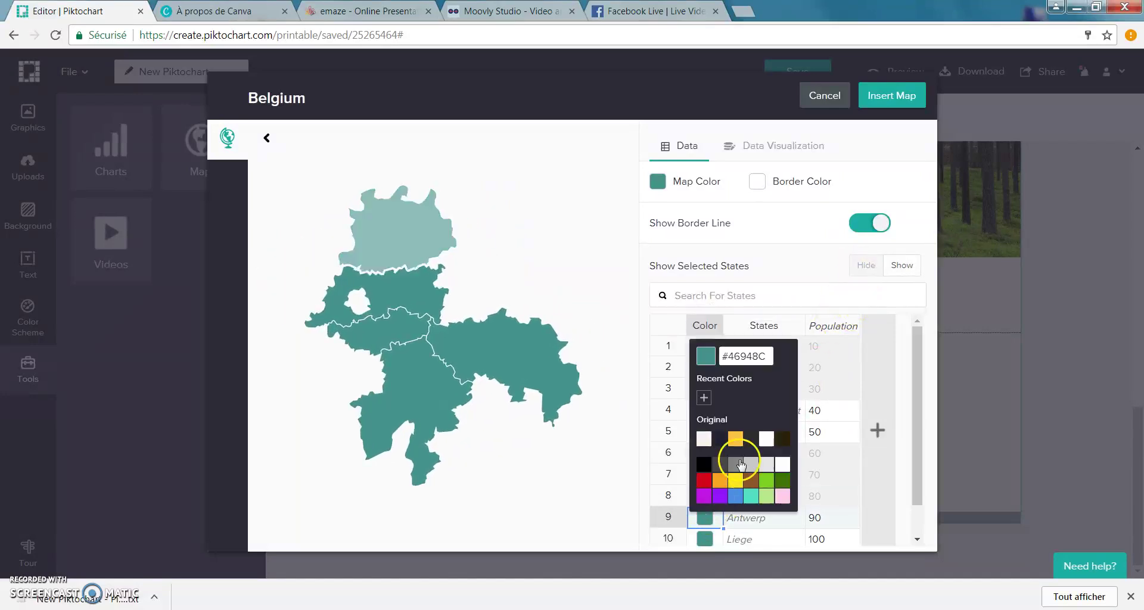
{"action": "left_click", "coordinate": [865, 265]}
{"action": "left_click", "coordinate": [706, 538]}
{"action": "left_click", "coordinate": [865, 266]}
{"action": "left_click", "coordinate": [707, 411]}
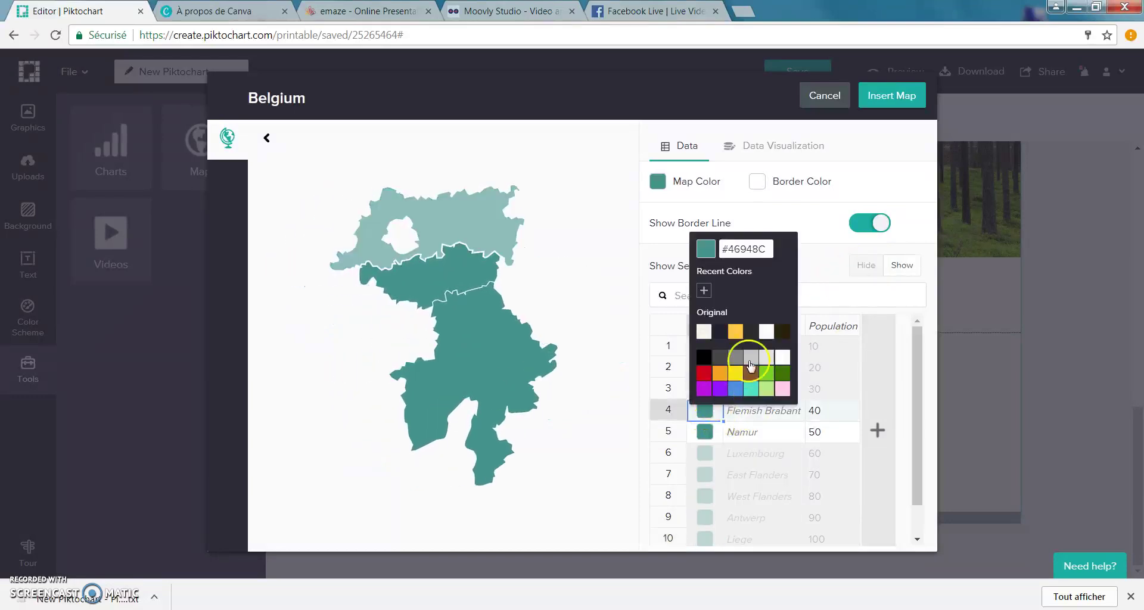
{"action": "left_click", "coordinate": [865, 266]}
{"action": "scroll", "coordinate": [792, 381], "scroll_direction": "down", "scroll_amount": 1}
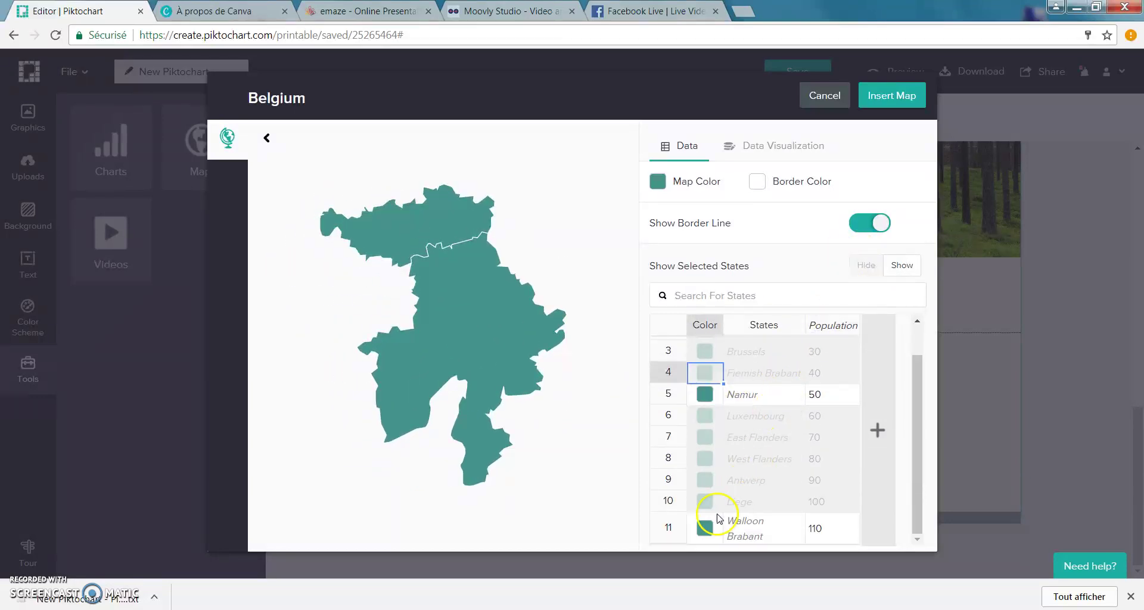
{"action": "left_click", "coordinate": [704, 527]}
{"action": "left_click", "coordinate": [864, 265]}
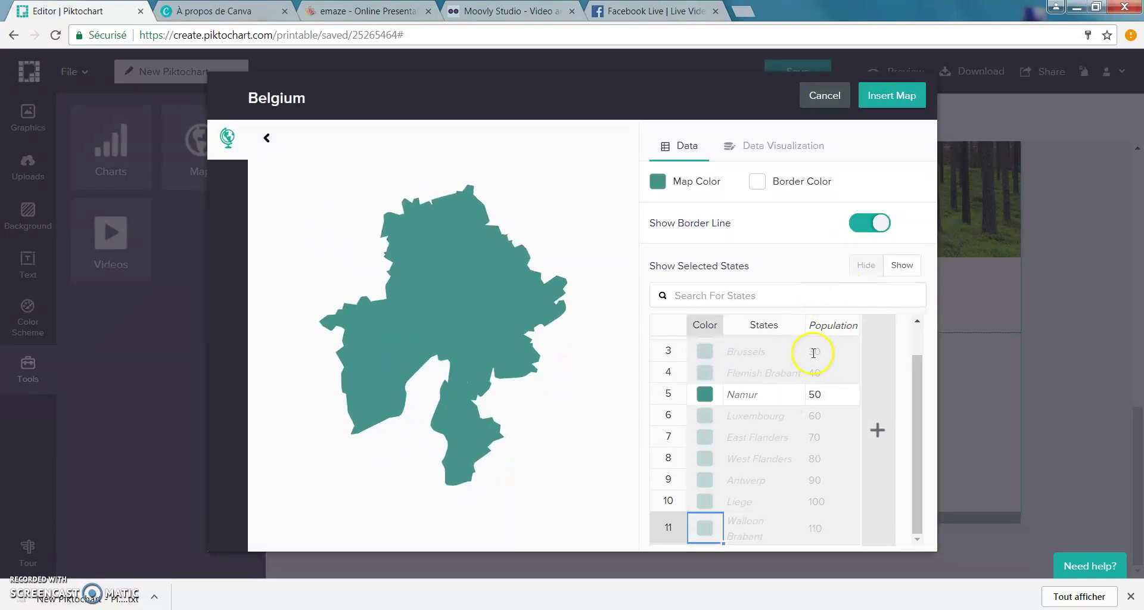
Insert the Namur map into the poster, shrink it and place it beside the pie chart
{"action": "left_click", "coordinate": [888, 97]}
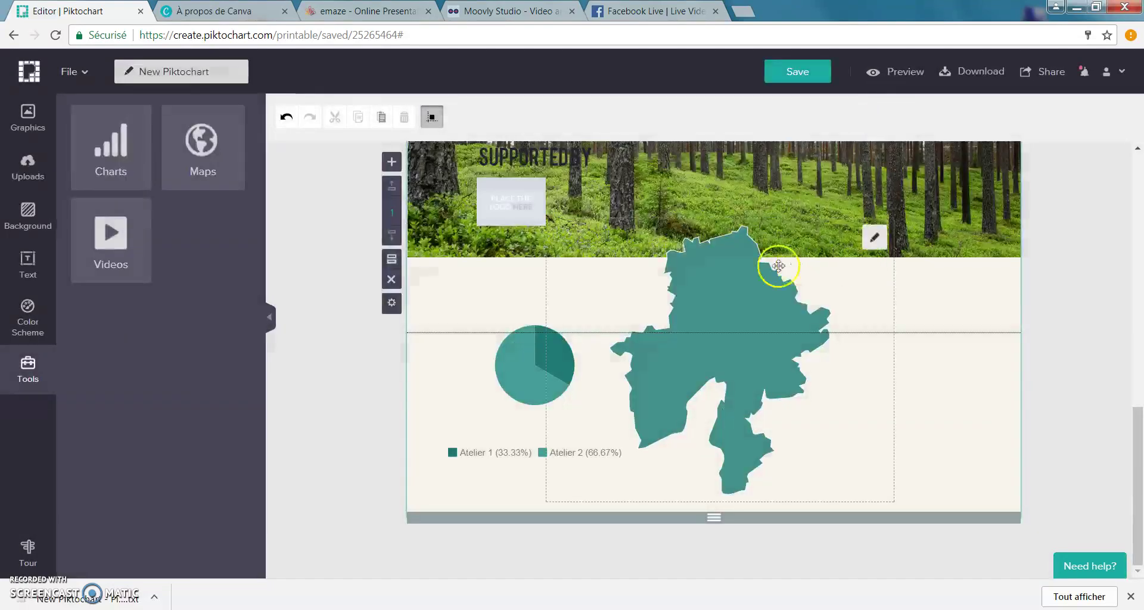
{"action": "left_click", "coordinate": [627, 251]}
{"action": "left_click_drag", "start_coordinate": [547, 218], "coordinate": [726, 318]}
{"action": "left_click_drag", "start_coordinate": [818, 414], "coordinate": [840, 431]}
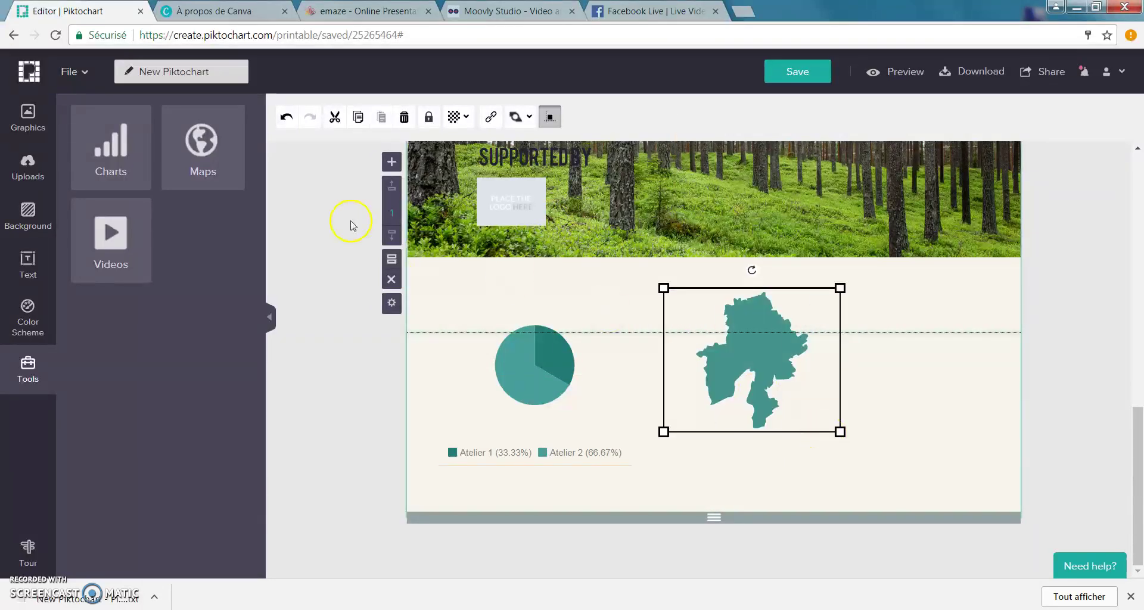
Add a solid black location pin from the "place" icon results and position it on the Namur map
{"action": "left_click", "coordinate": [24, 112]}
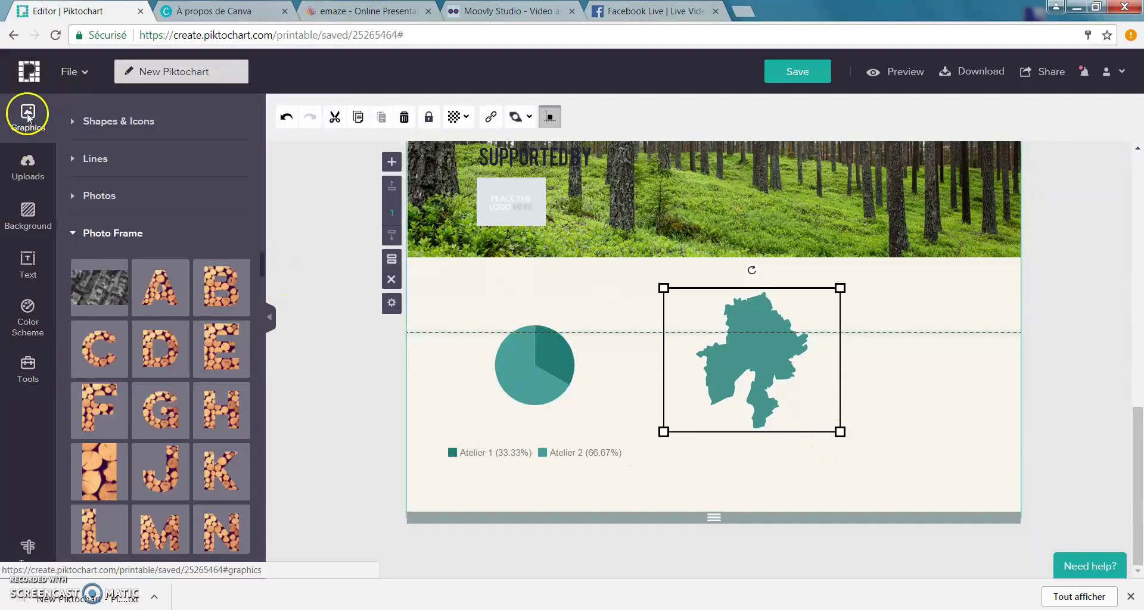
{"action": "left_click", "coordinate": [119, 122]}
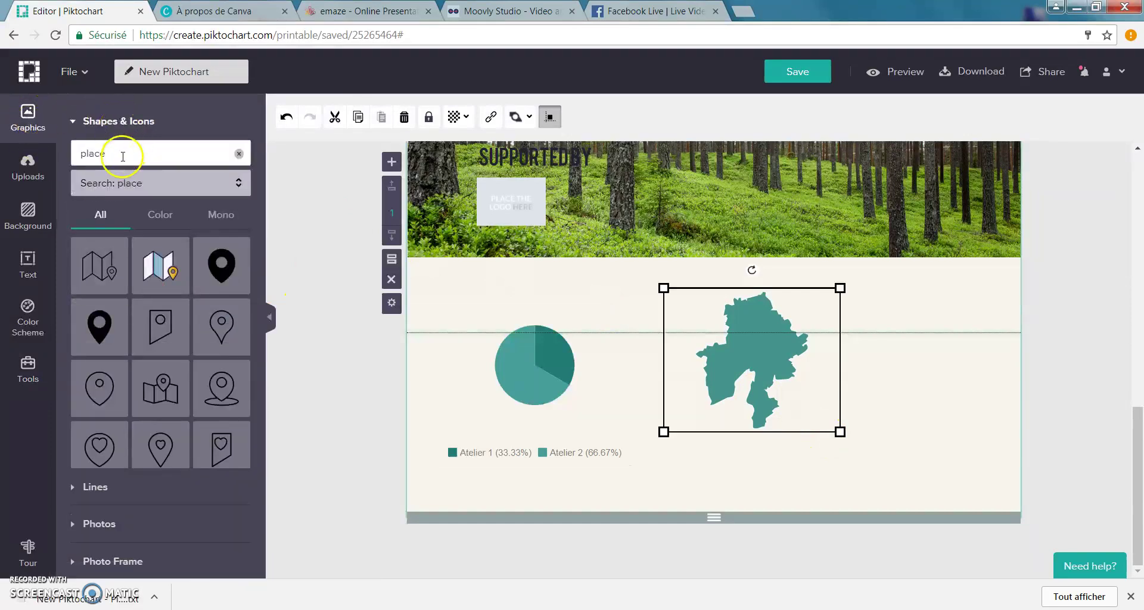
{"action": "left_click", "coordinate": [97, 322]}
{"action": "left_click_drag", "start_coordinate": [681, 282], "coordinate": [750, 324]}
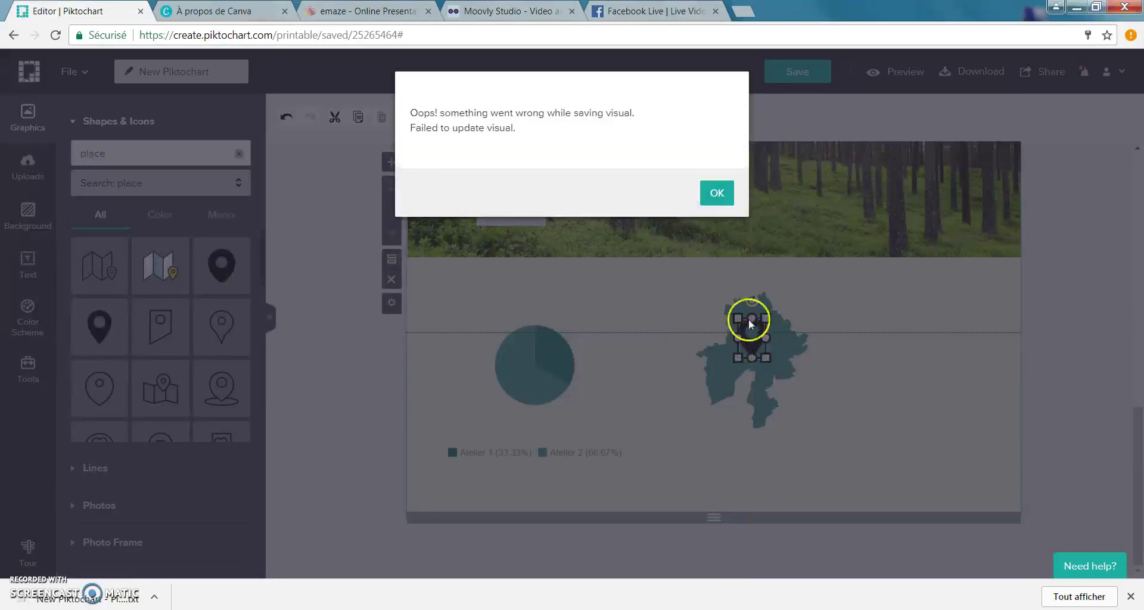
{"action": "left_click", "coordinate": [718, 193]}
{"action": "left_click", "coordinate": [858, 369]}
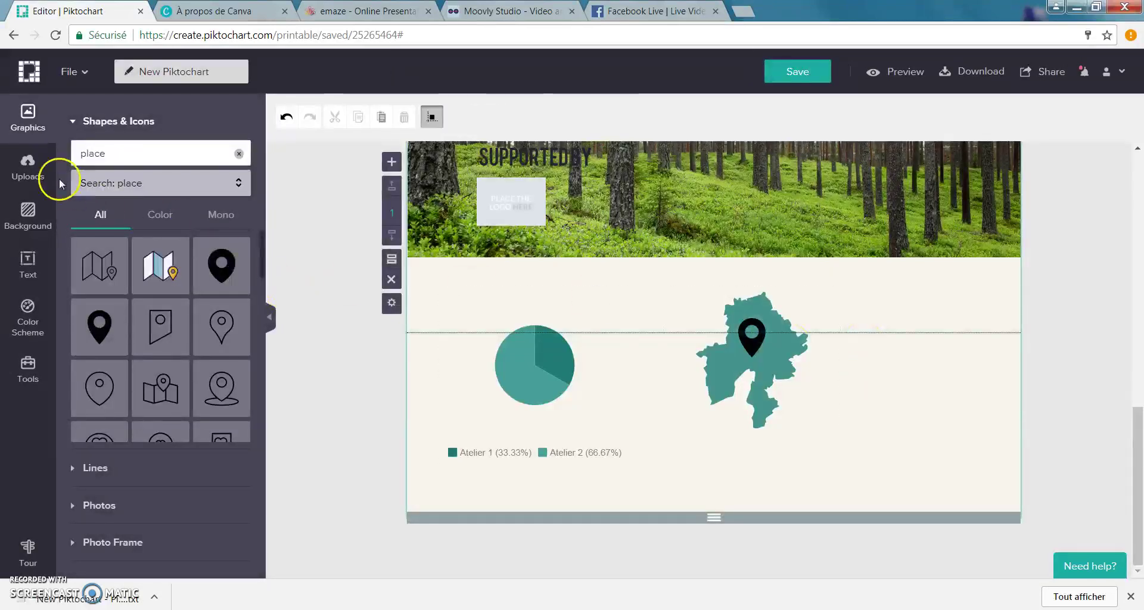
Add a subtitle text block to the poster reading "Namur Expo"
{"action": "left_click", "coordinate": [28, 262]}
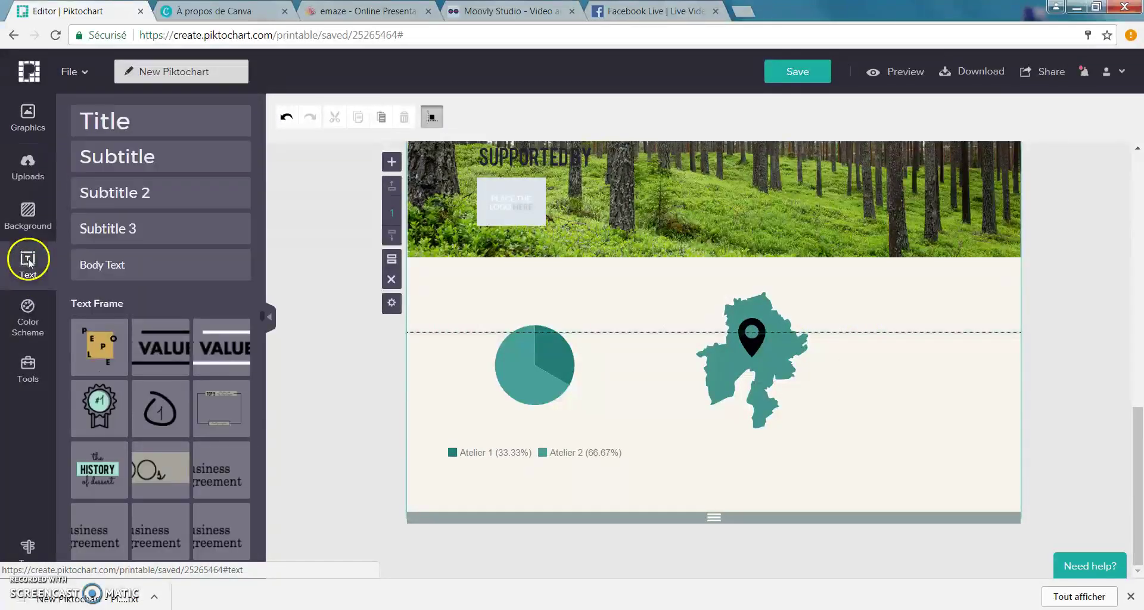
{"action": "left_click", "coordinate": [114, 162]}
{"action": "double_click", "coordinate": [687, 317]}
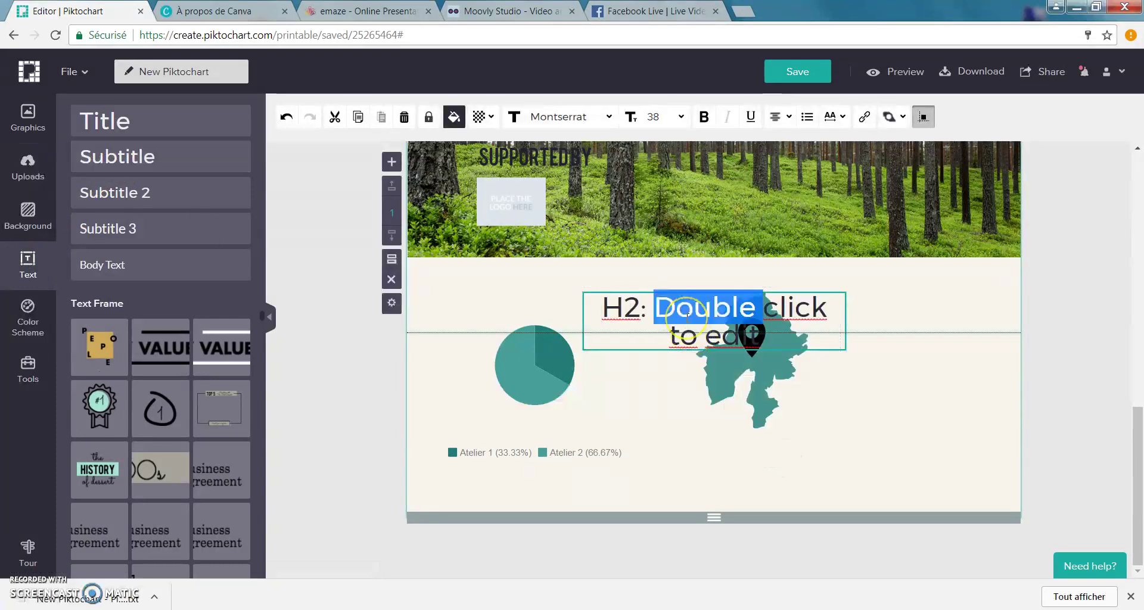
{"action": "key", "text": "ctrl+a"}
{"action": "type", "text": "Namur"}
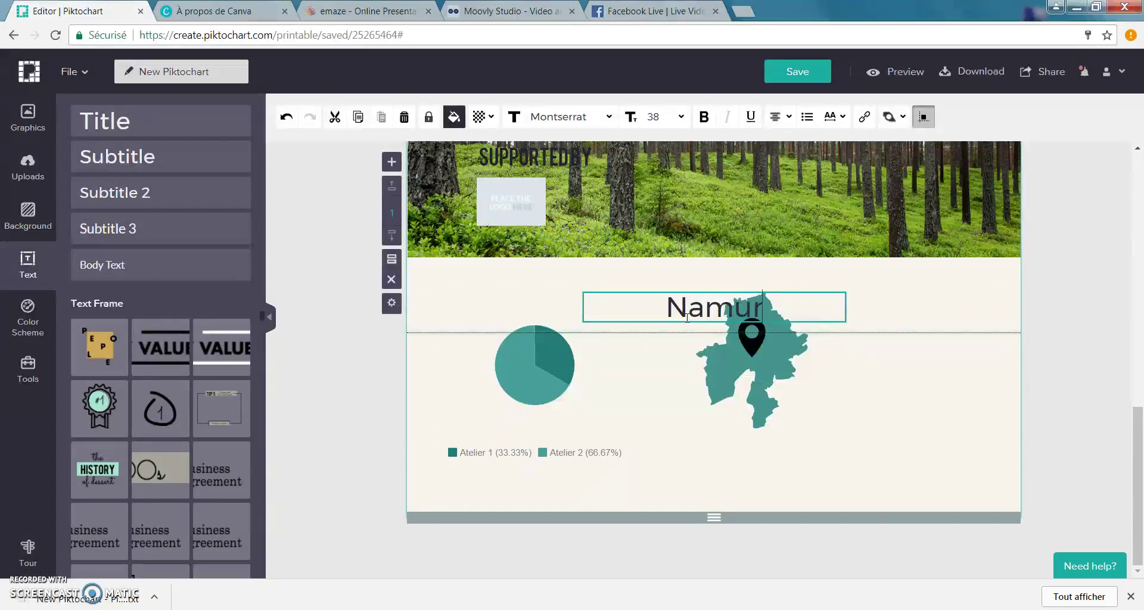
{"action": "type", "text": " Expo"}
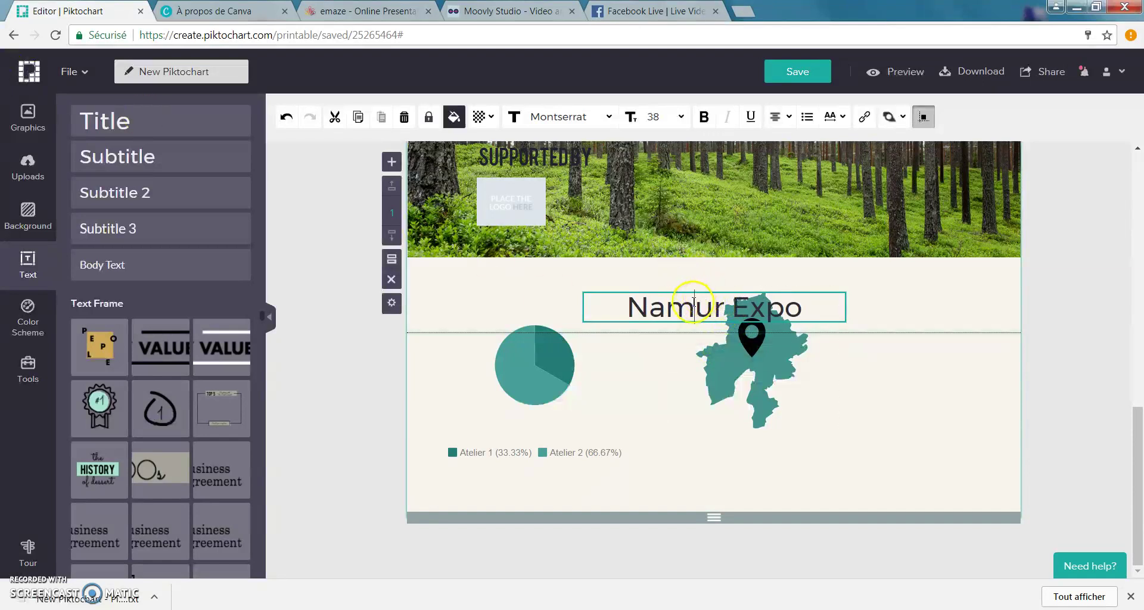
Move the Namur Expo text to the lower right of the map
{"action": "left_click", "coordinate": [651, 320]}
{"action": "left_click_drag", "start_coordinate": [675, 334], "coordinate": [846, 422]}
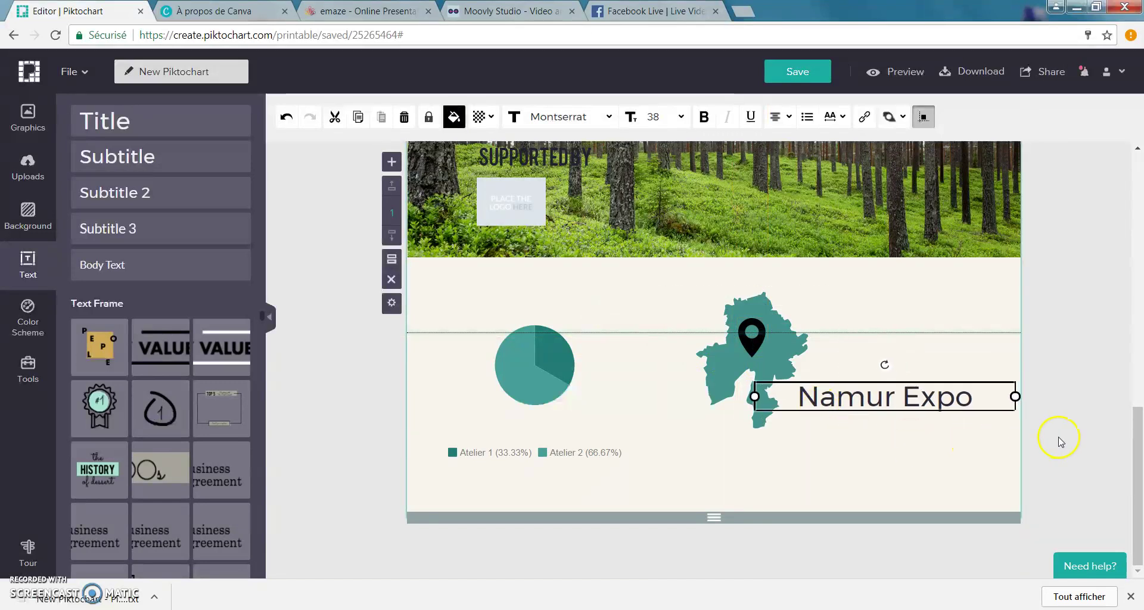
{"action": "left_click", "coordinate": [976, 370]}
Extend the poster downward to get more blank space below the pie chart and map
{"action": "left_click_drag", "start_coordinate": [776, 519], "coordinate": [708, 591]}
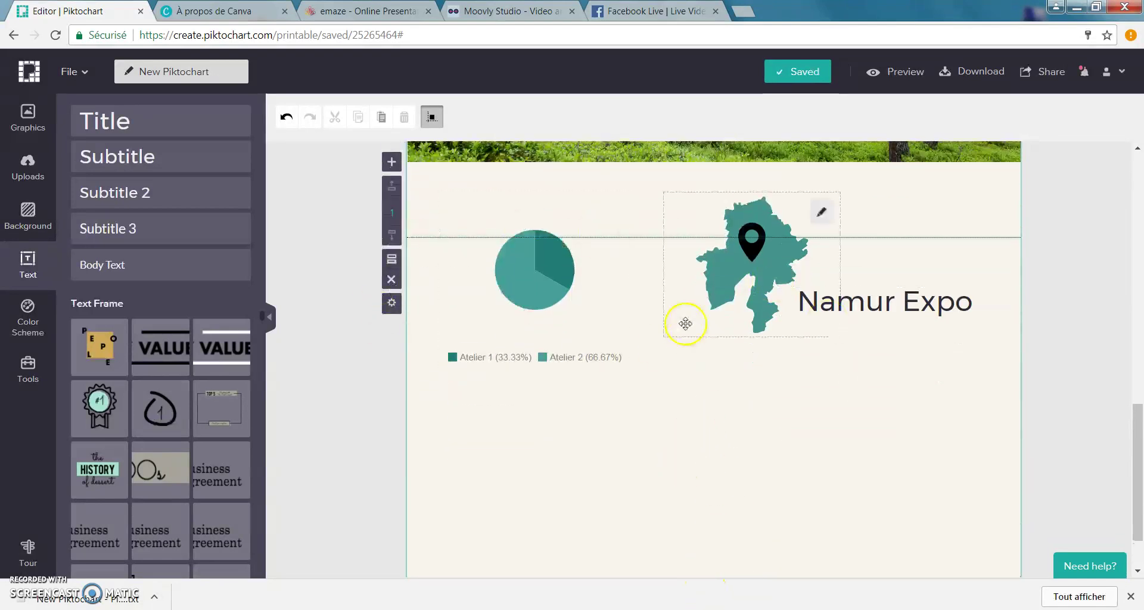
{"action": "scroll", "coordinate": [741, 429], "scroll_direction": "up", "scroll_amount": 4}
{"action": "scroll", "coordinate": [741, 430], "scroll_direction": "down", "scroll_amount": 3}
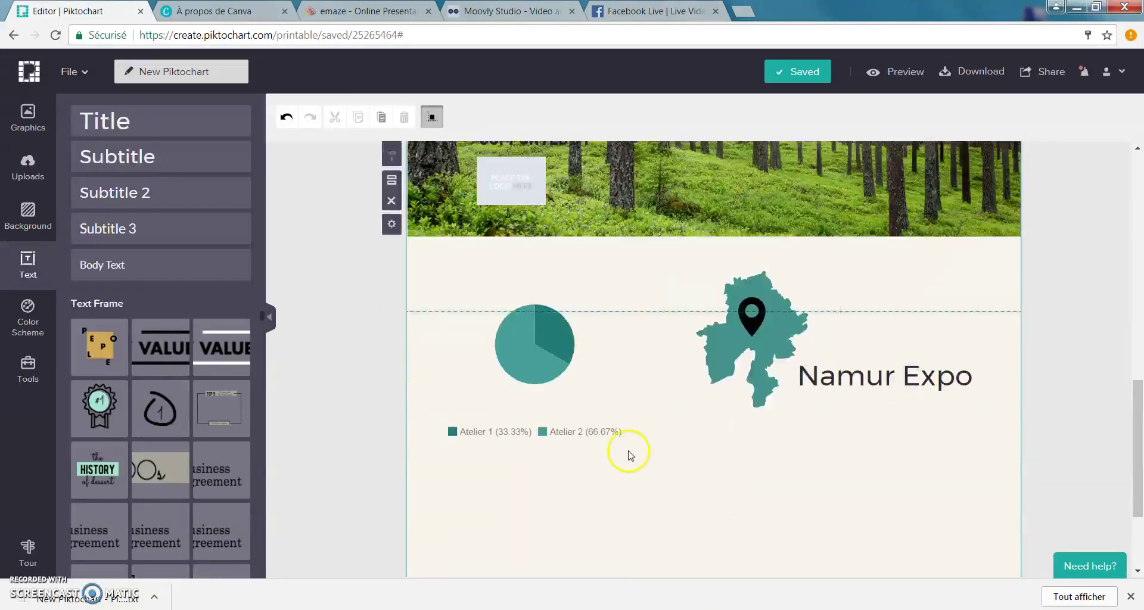
Review the available graphics, uploaded images, backgrounds, text frames, color schemes and chart, map and video tools
{"action": "left_click", "coordinate": [29, 142]}
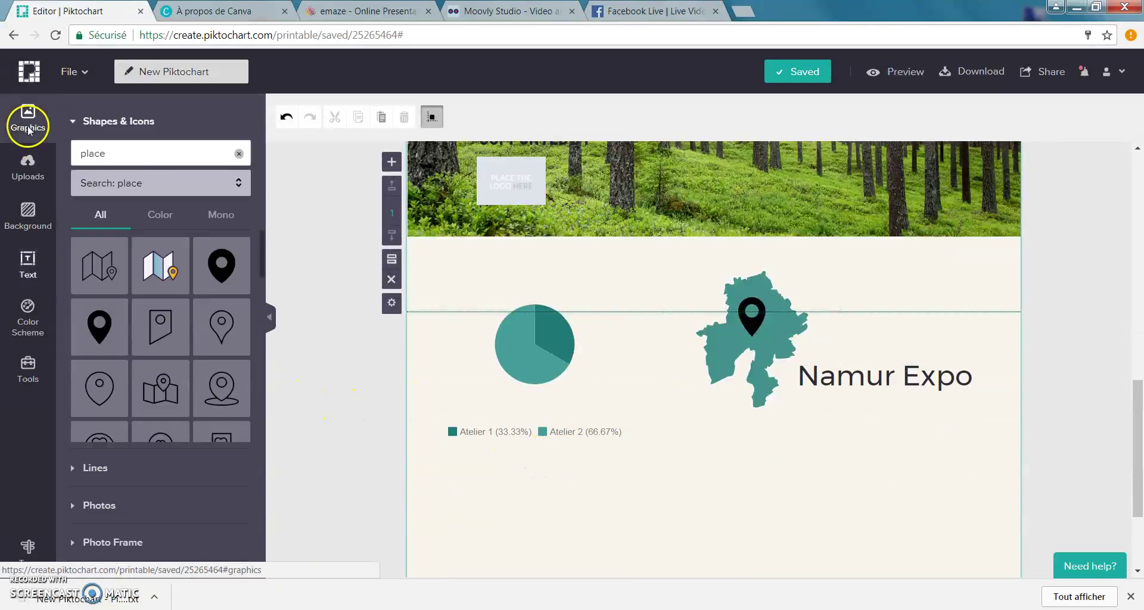
{"action": "left_click", "coordinate": [27, 169]}
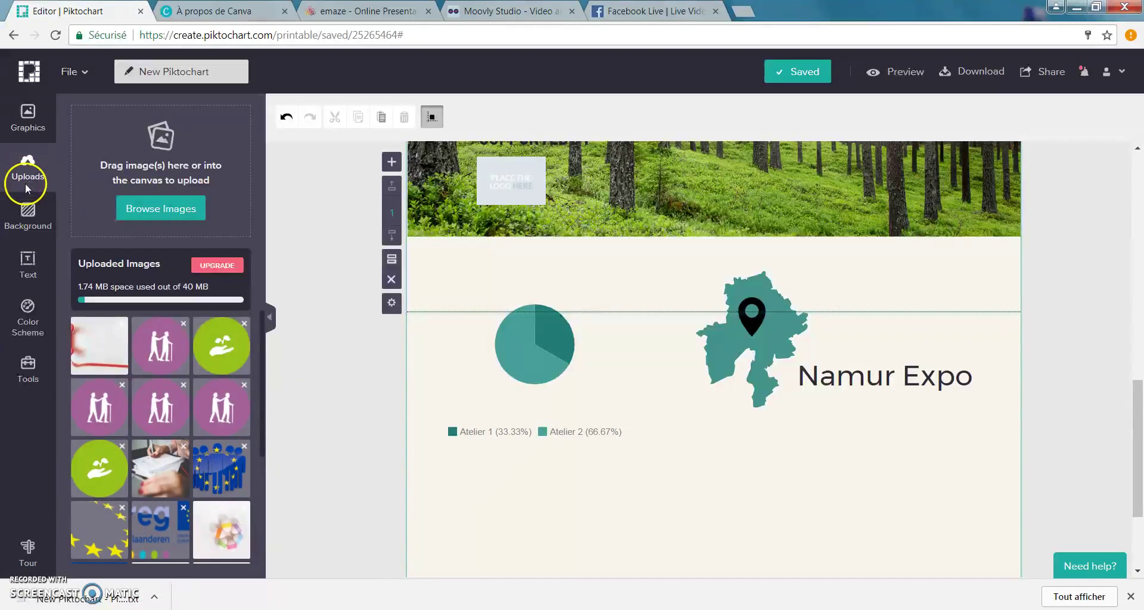
{"action": "left_click", "coordinate": [27, 212]}
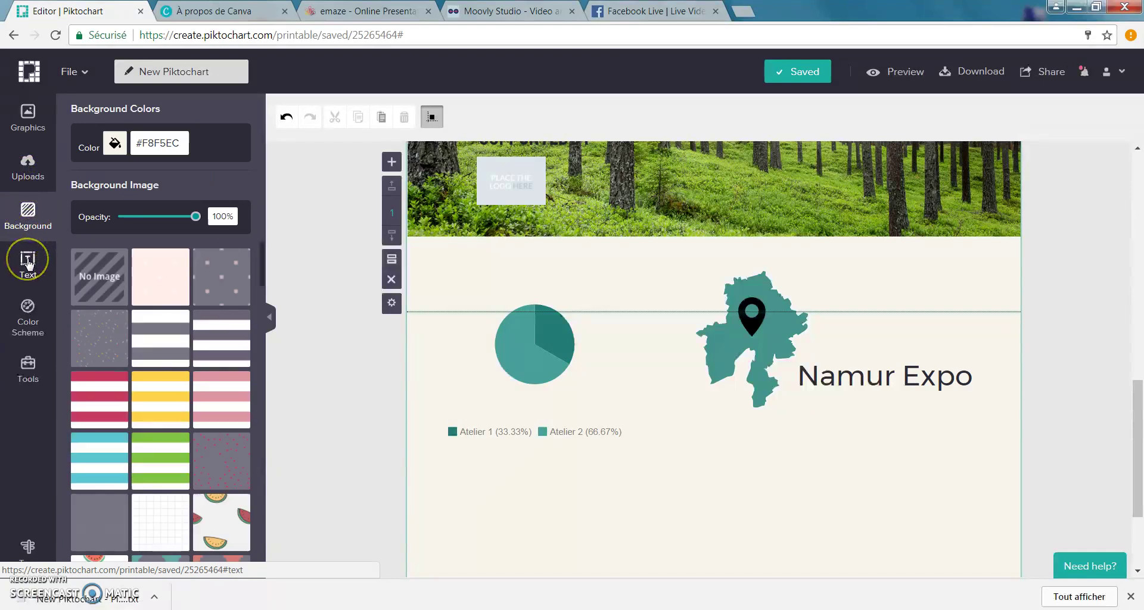
{"action": "left_click", "coordinate": [28, 263]}
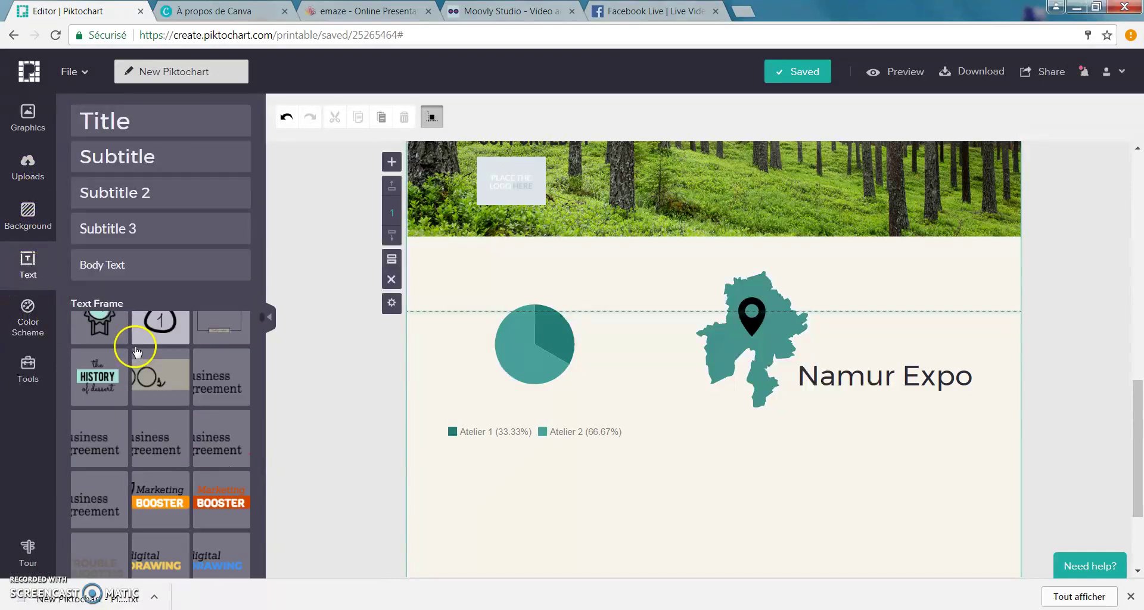
{"action": "left_click", "coordinate": [29, 316]}
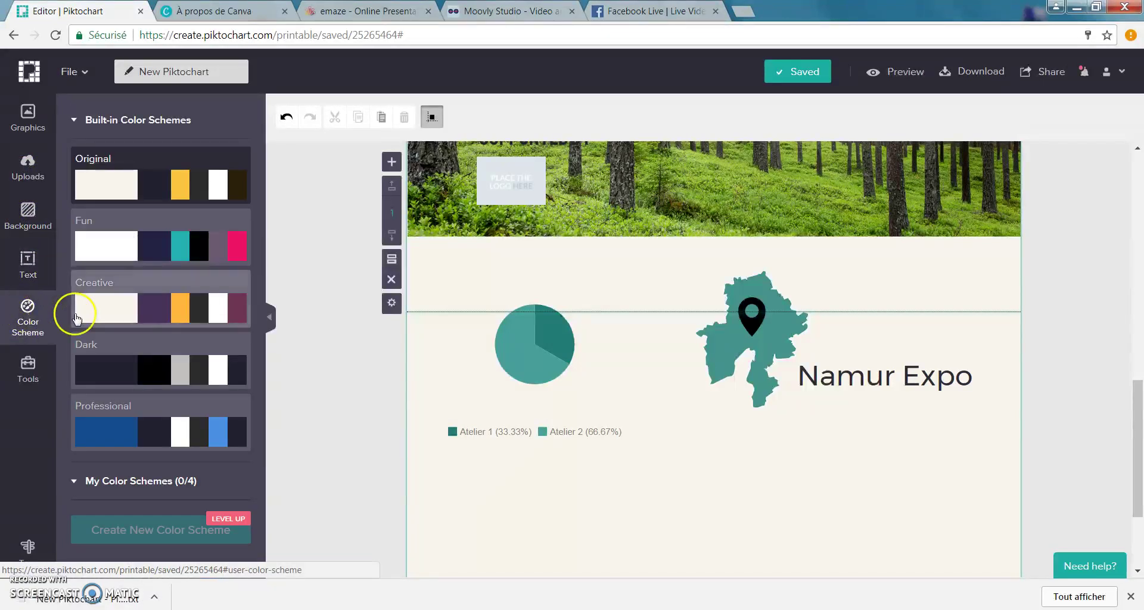
{"action": "left_click", "coordinate": [28, 360]}
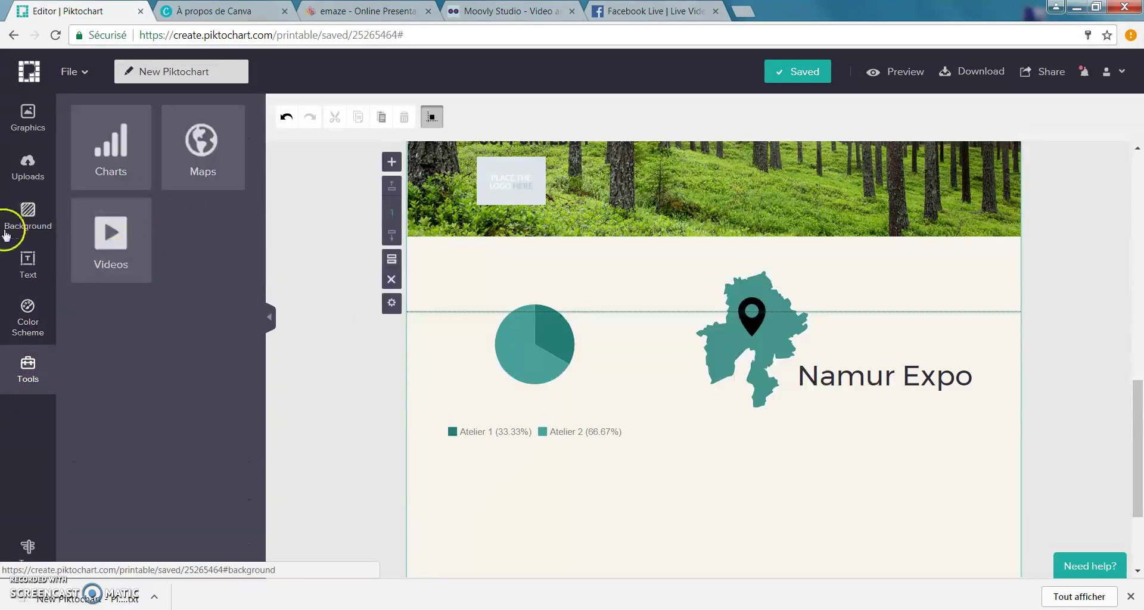
{"action": "left_click", "coordinate": [26, 116]}
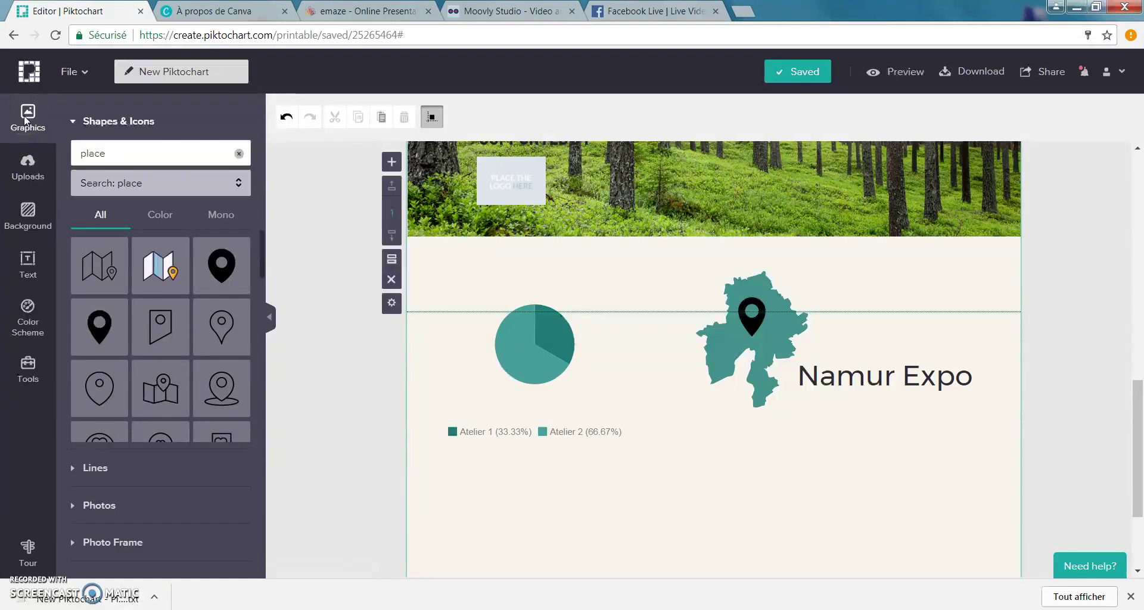
{"action": "scroll", "coordinate": [358, 364], "scroll_direction": "down", "scroll_amount": 3}
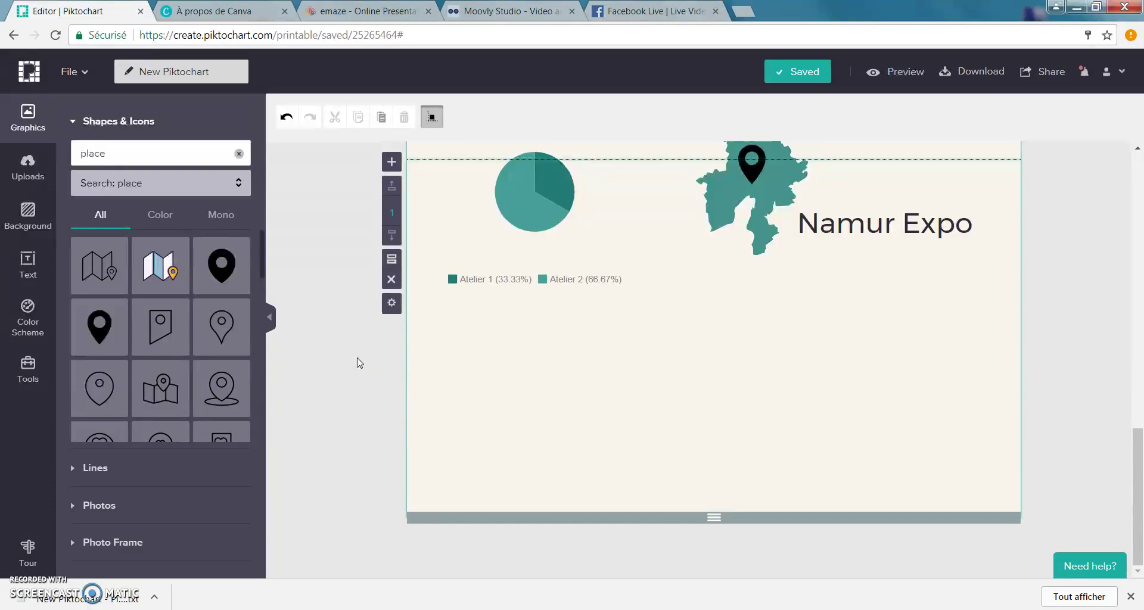
{"action": "left_click", "coordinate": [326, 427]}
{"action": "left_click", "coordinate": [310, 424]}
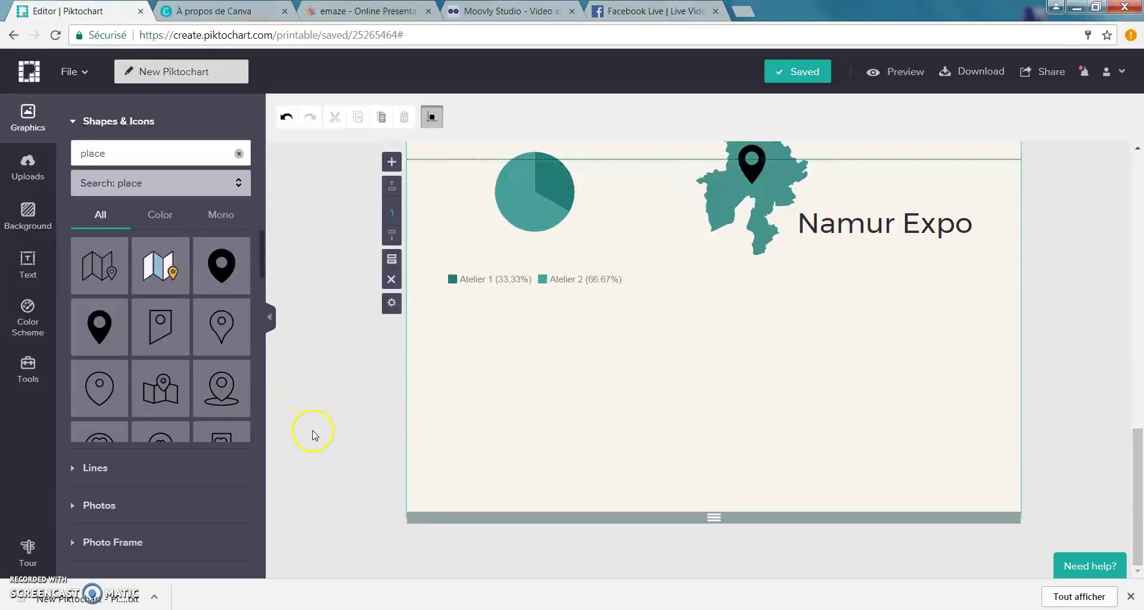